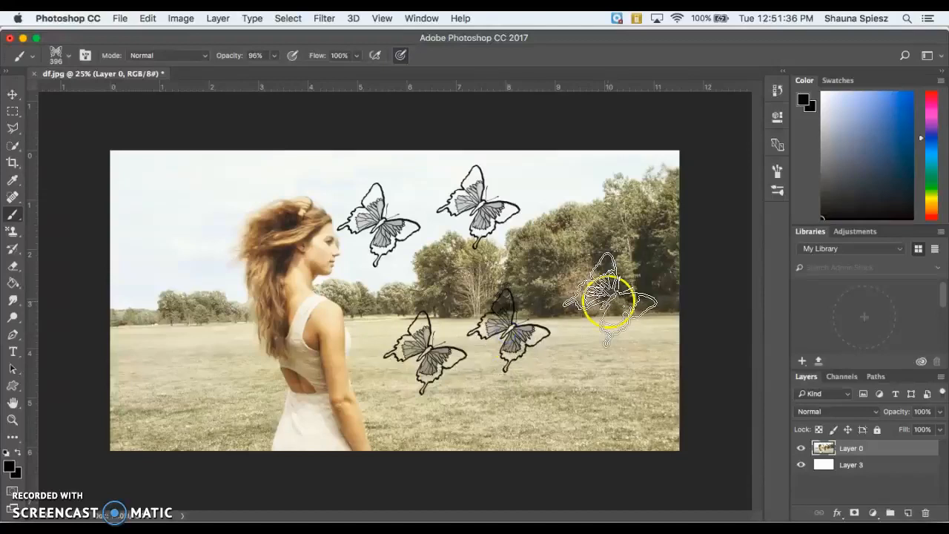
- Stamp butterflies across the sky, trees, grass and around the woman in the df.jpg photo using the 396 px butterfly brush
click(575, 391)
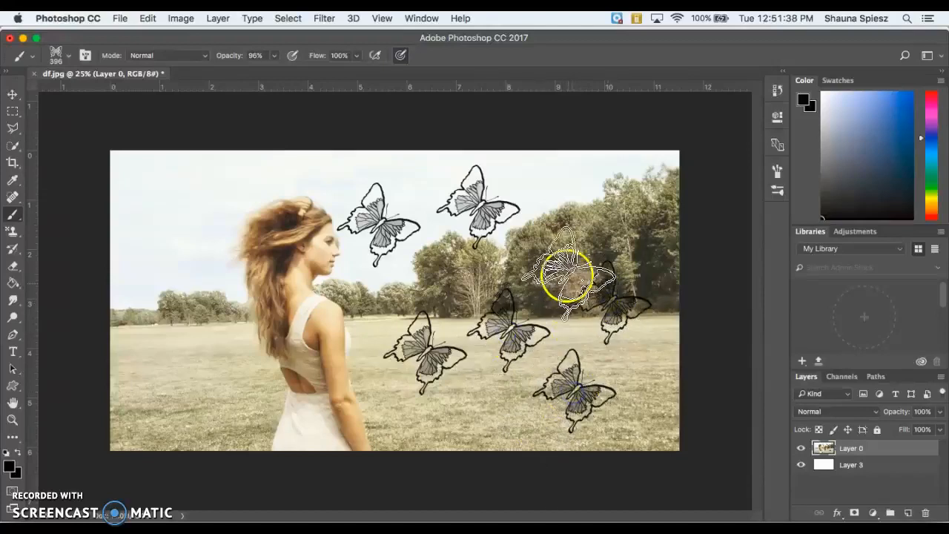
click(567, 189)
click(182, 289)
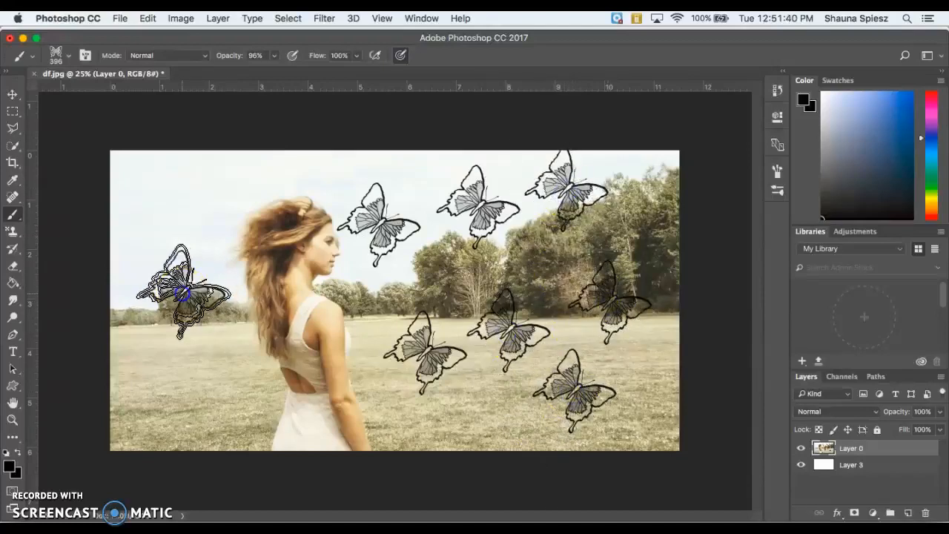
click(206, 199)
click(214, 382)
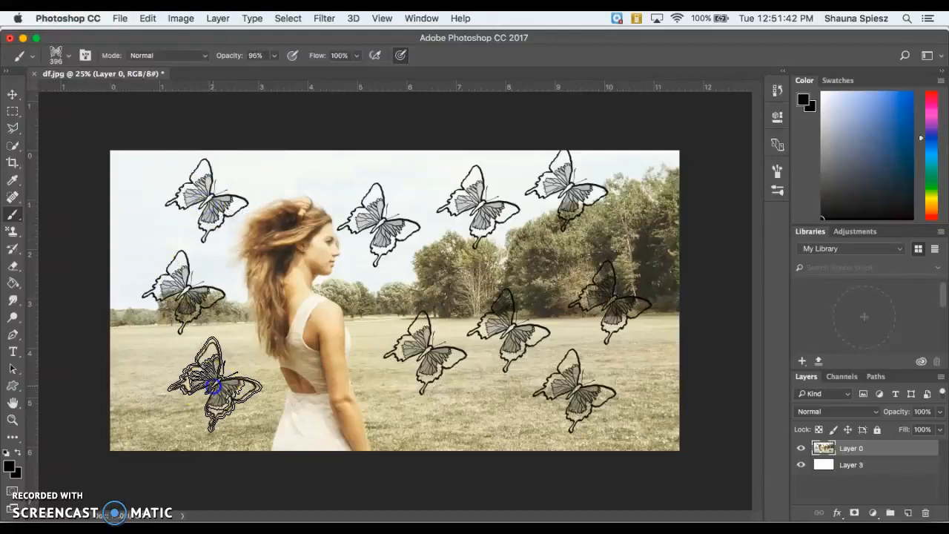
click(389, 323)
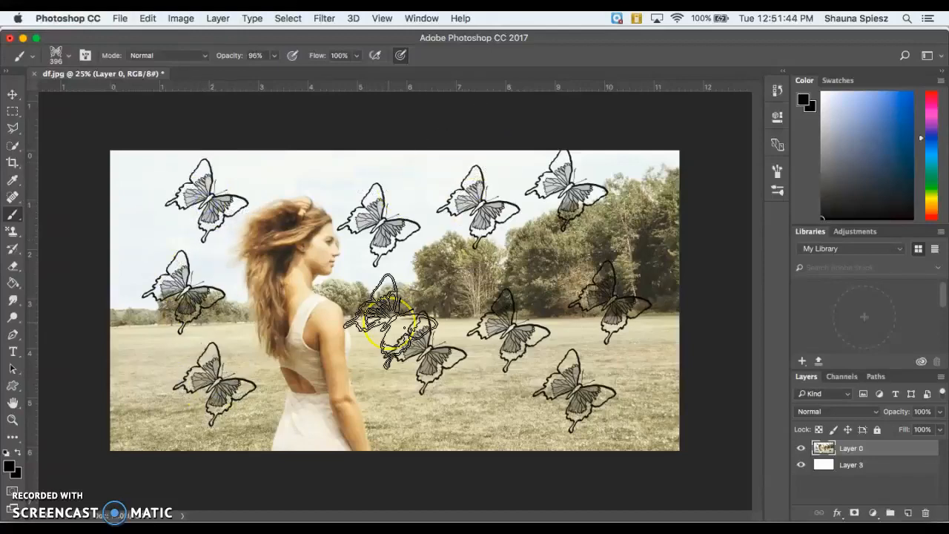
click(302, 404)
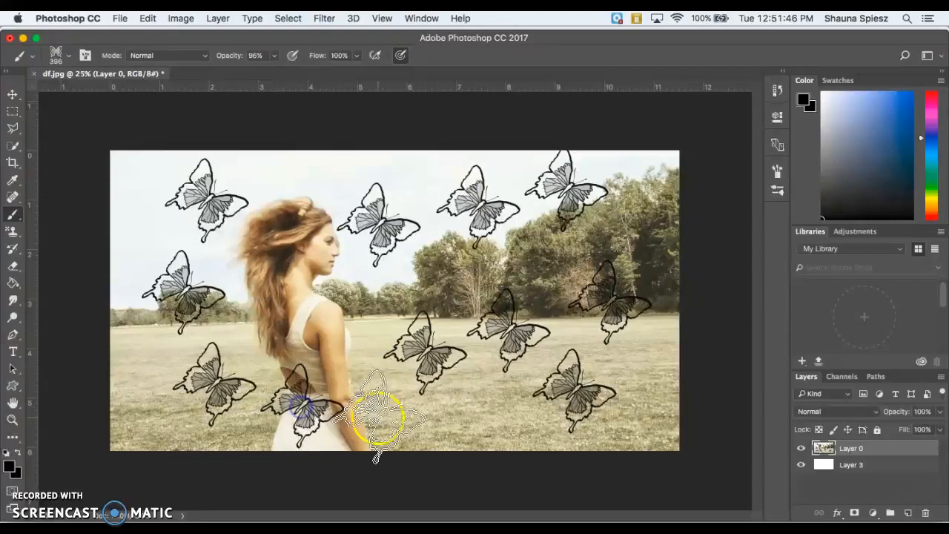
click(384, 395)
click(360, 303)
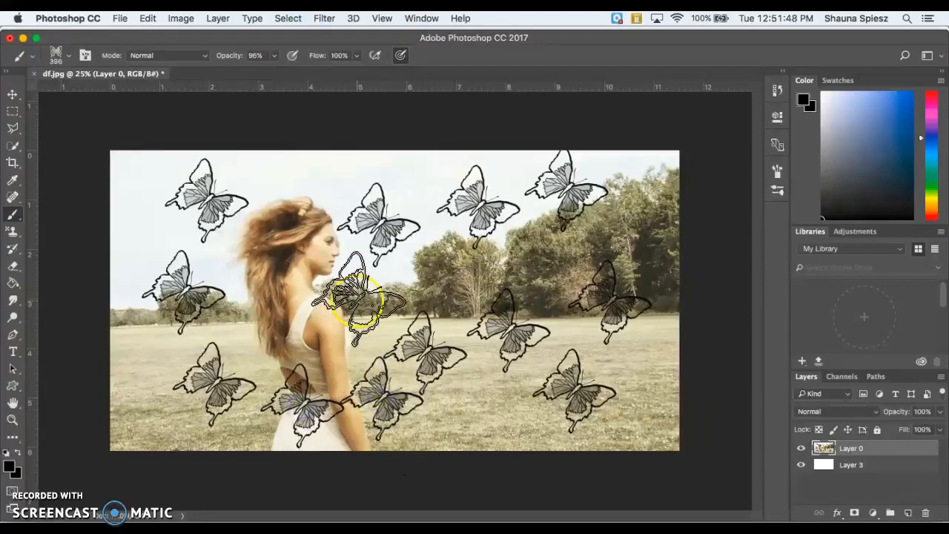
click(233, 320)
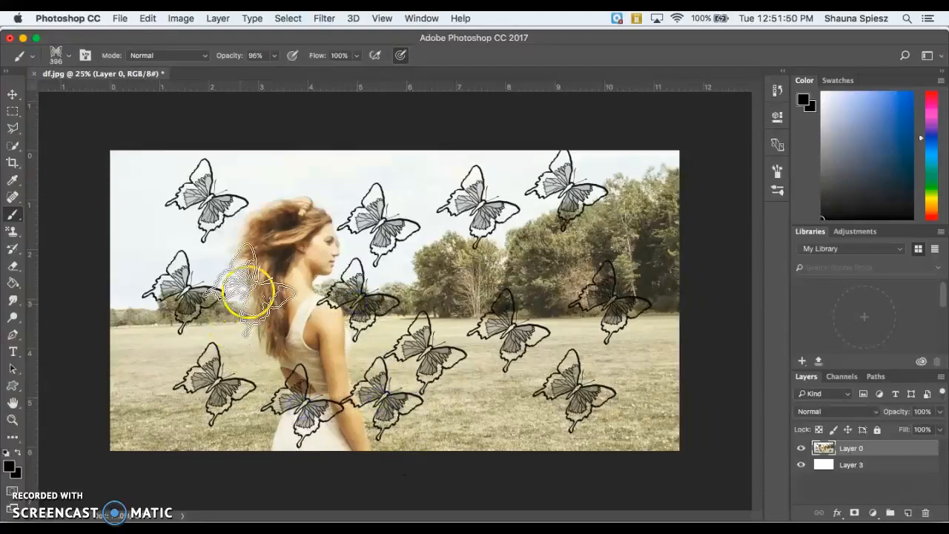
click(289, 176)
click(256, 293)
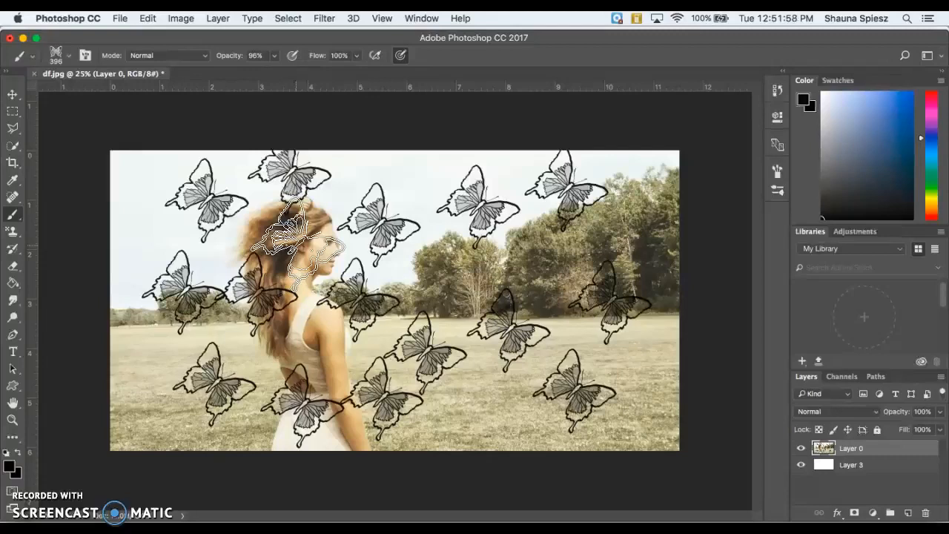
click(141, 416)
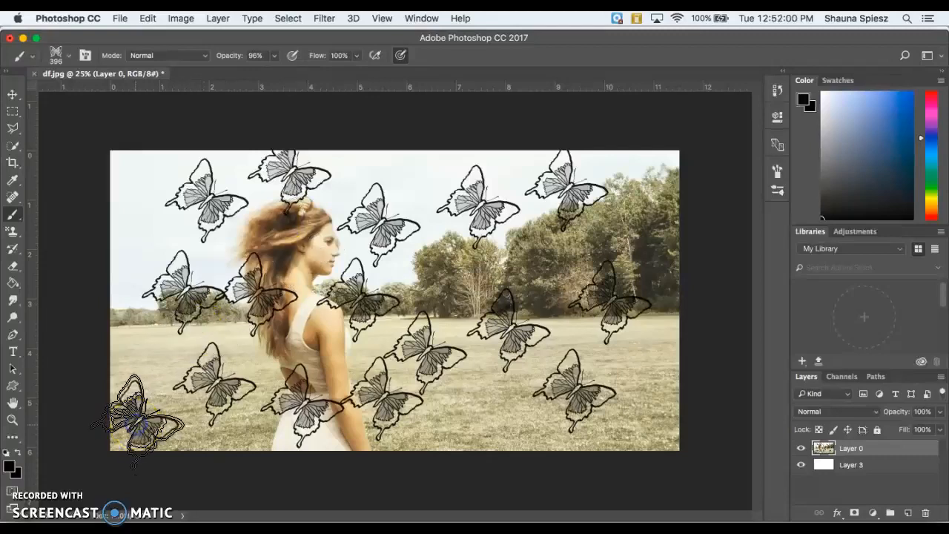
click(145, 337)
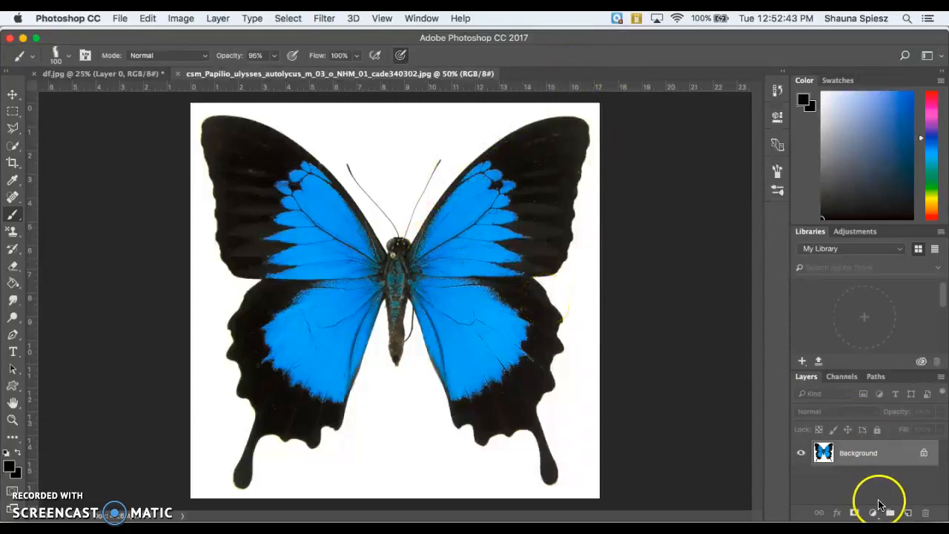
- Add a new blank layer above the butterfly photo's Background layer, and toggle the background's visibility off and on
click(908, 512)
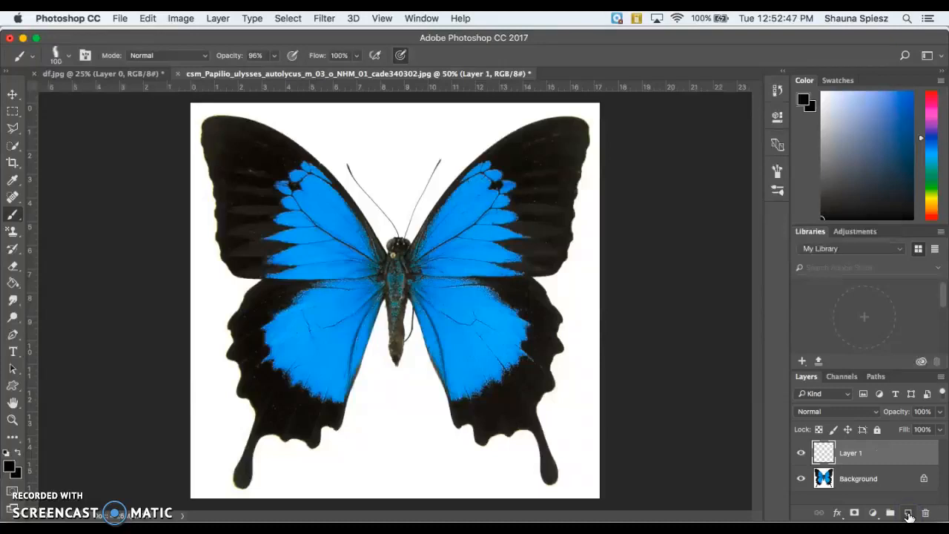
click(801, 478)
click(800, 478)
click(852, 466)
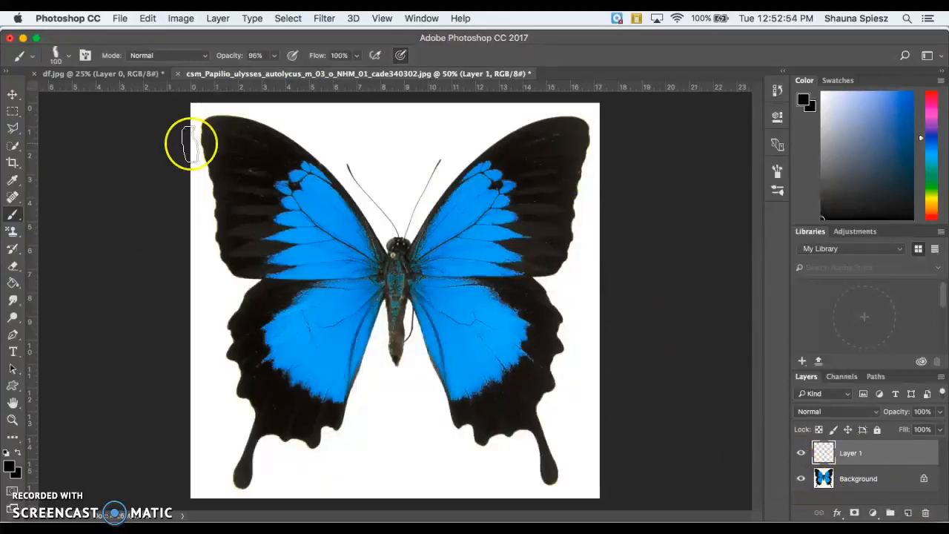
- Choose the 100 px brush tip, reduce its size to 31 px, and make Layer 1 active for tracing
click(69, 59)
click(92, 156)
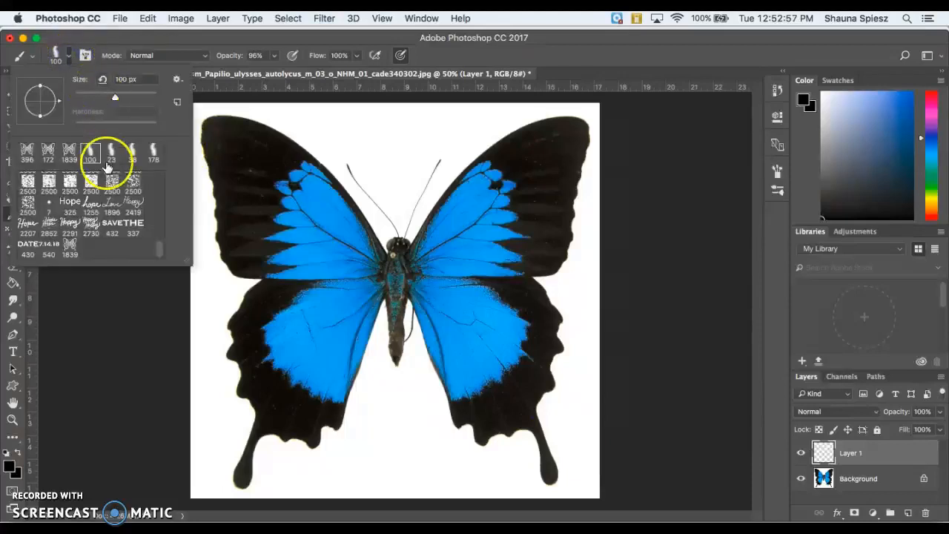
click(91, 154)
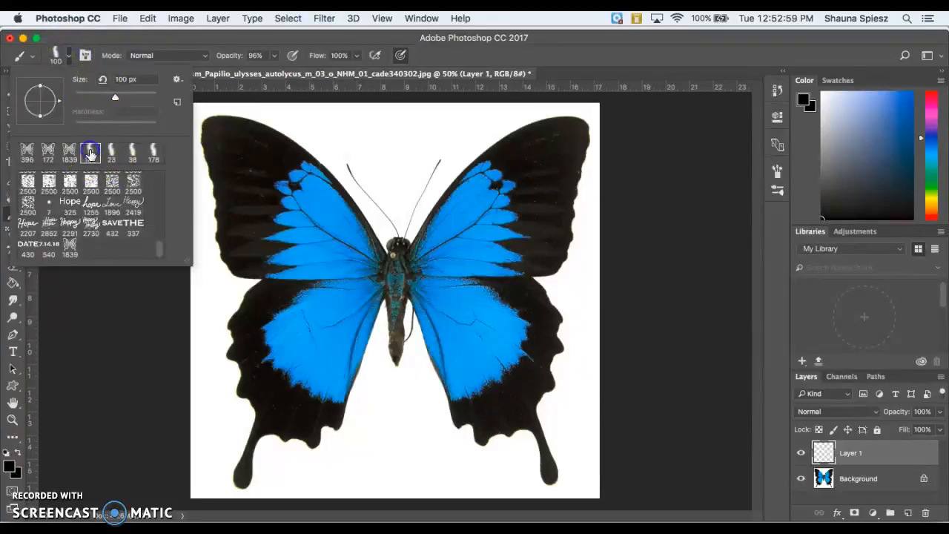
click(123, 161)
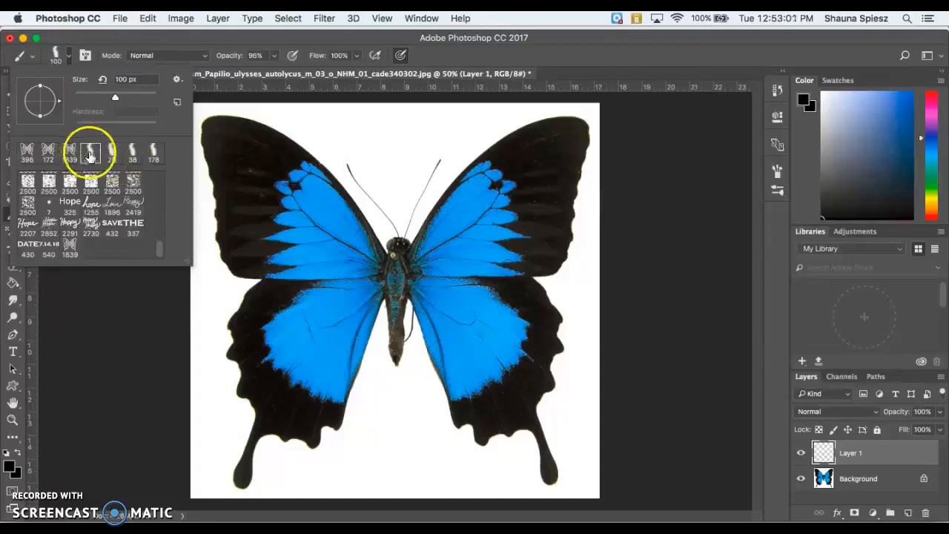
click(91, 95)
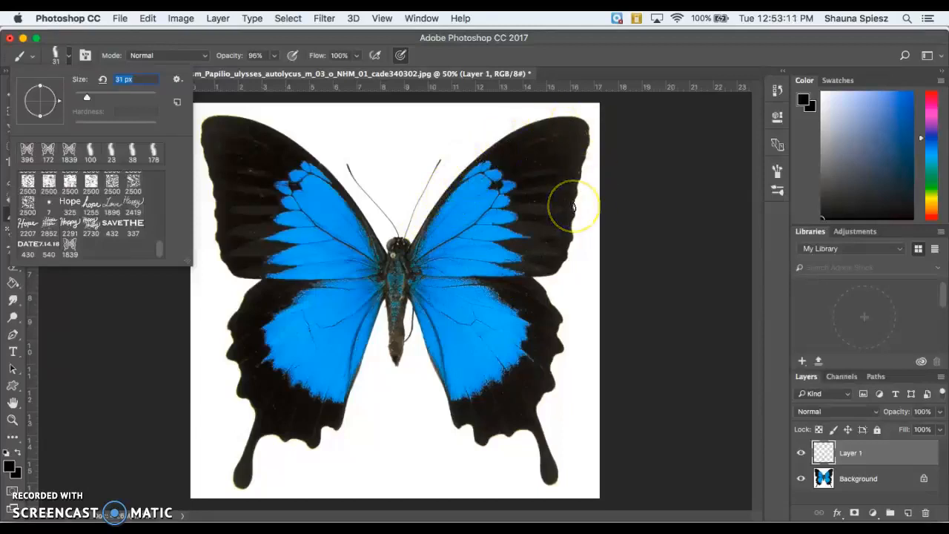
click(878, 460)
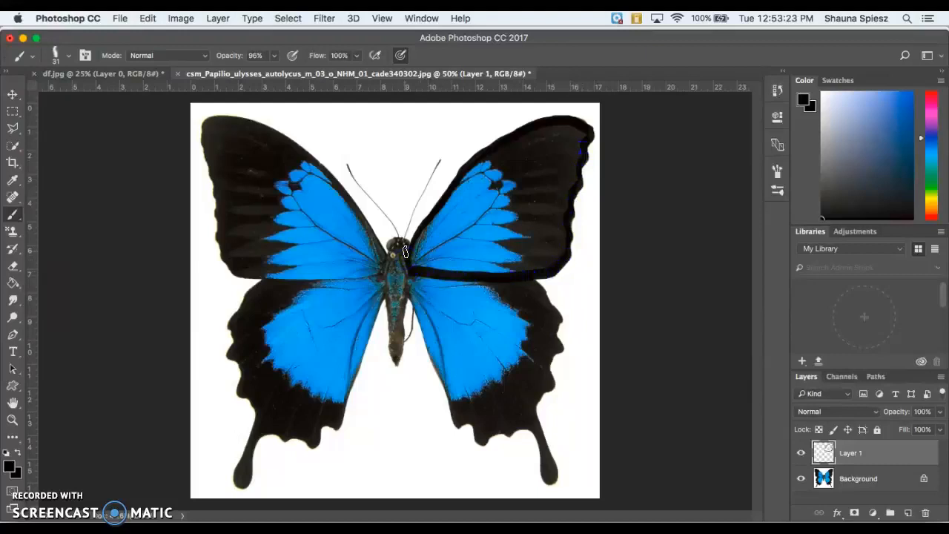
- Trace the main vein, inner edge and small blue spots of the upper-right wing in black on Layer 1
key(super+equal)
key(super+minus)
key(super+equal)
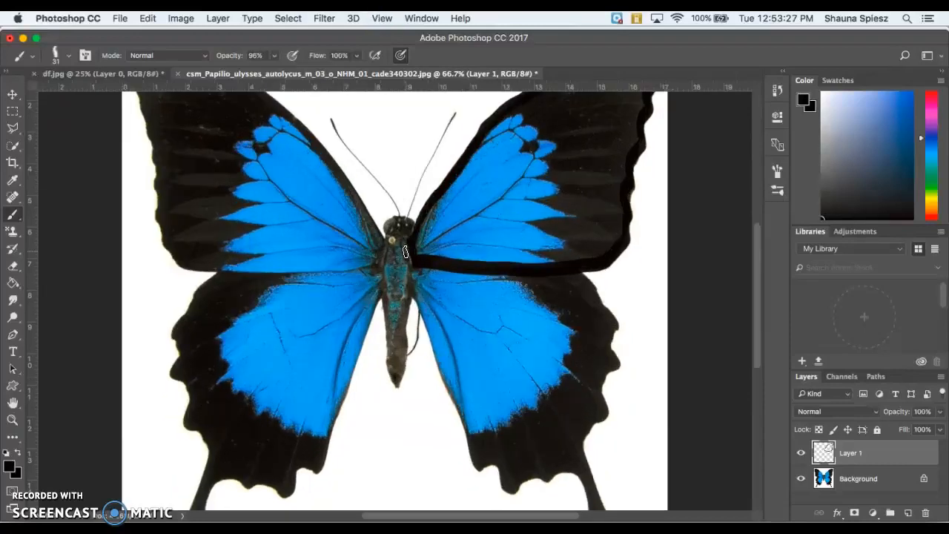
key(super+equal)
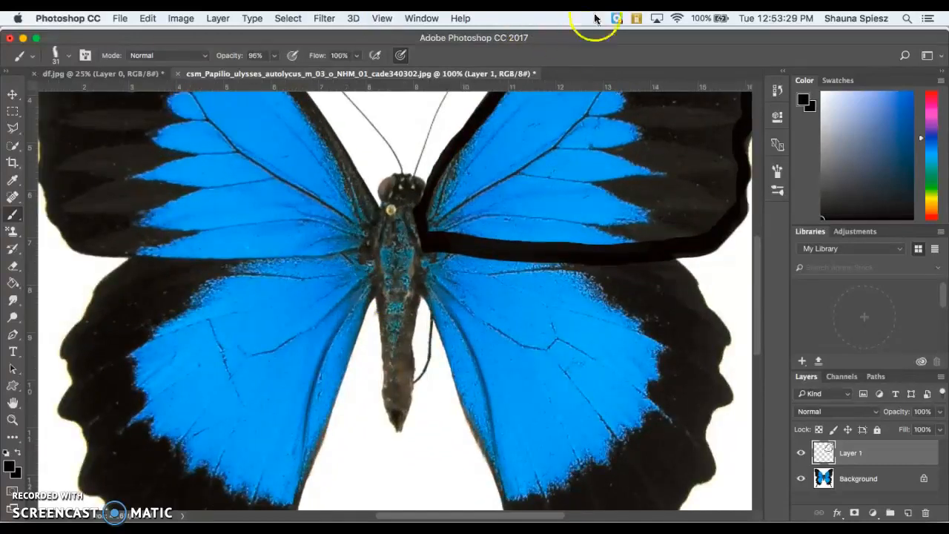
scroll(470, 170, up, 3)
scroll(469, 170, right, 4)
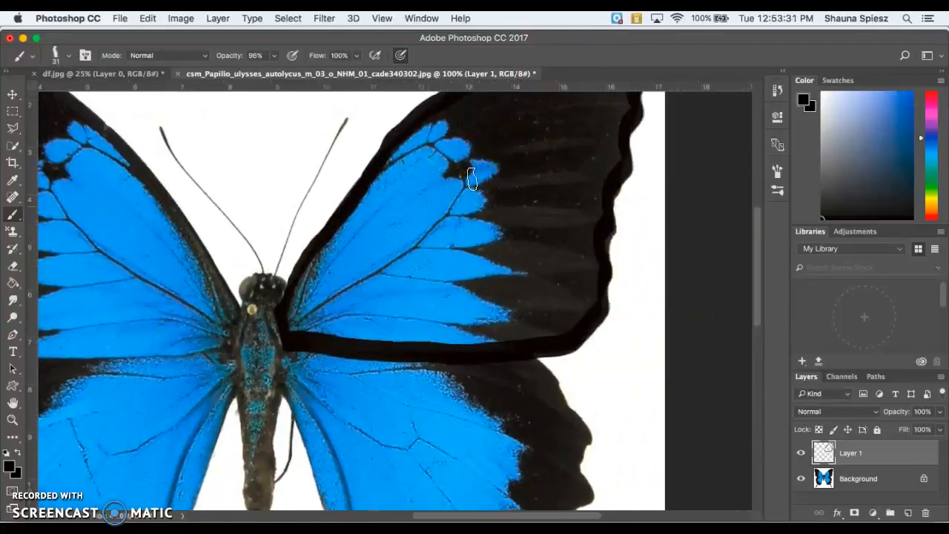
scroll(472, 178, up, 1)
drag(427, 105, 413, 128)
key(super+z)
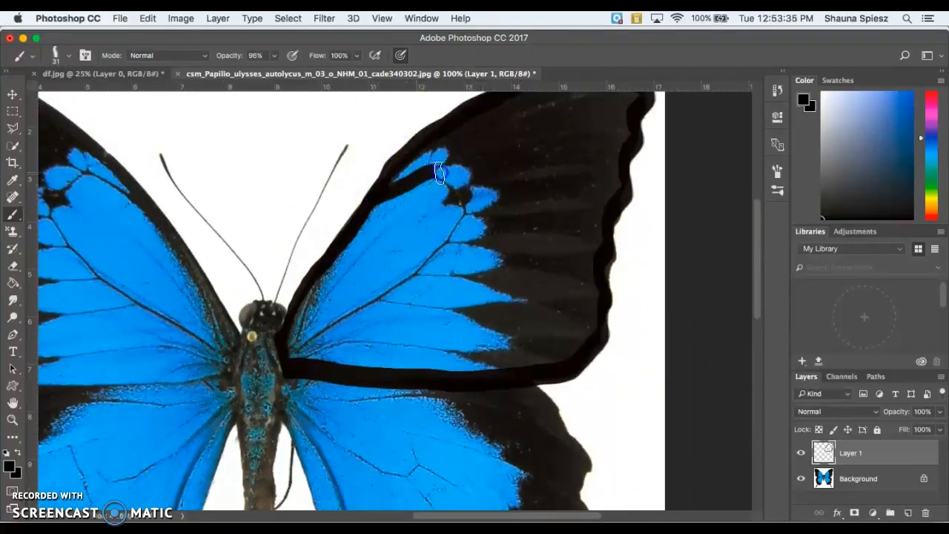
mouse_move(455, 215)
mouse_down()
mouse_move(388, 291)
mouse_move(290, 361)
mouse_up()
mouse_move(303, 319)
mouse_down()
mouse_move(447, 161)
mouse_move(443, 152)
mouse_move(442, 167)
mouse_move(448, 159)
mouse_move(441, 148)
mouse_move(381, 185)
mouse_up()
drag(446, 156, 449, 173)
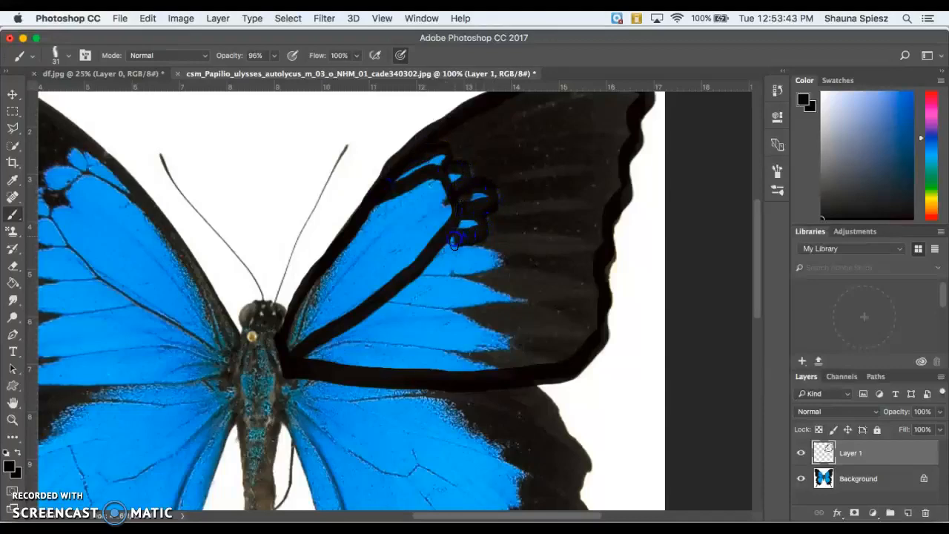
- Trace the borders of the remaining long blue segments in the lower part of the upper-right wing
mouse_move(490, 266)
mouse_down()
mouse_move(411, 282)
mouse_move(455, 280)
mouse_move(516, 299)
mouse_move(384, 306)
mouse_up()
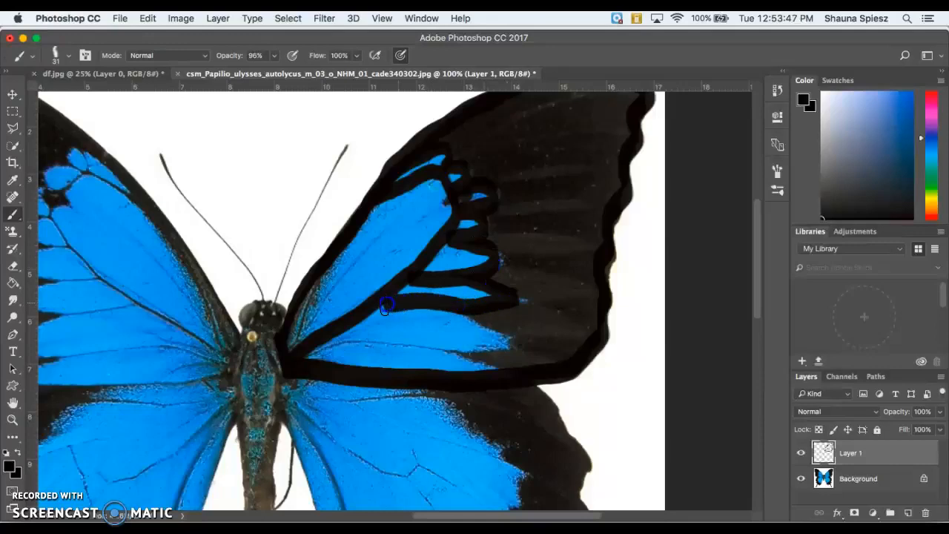
mouse_move(511, 337)
mouse_down()
mouse_move(361, 343)
mouse_move(307, 356)
mouse_up()
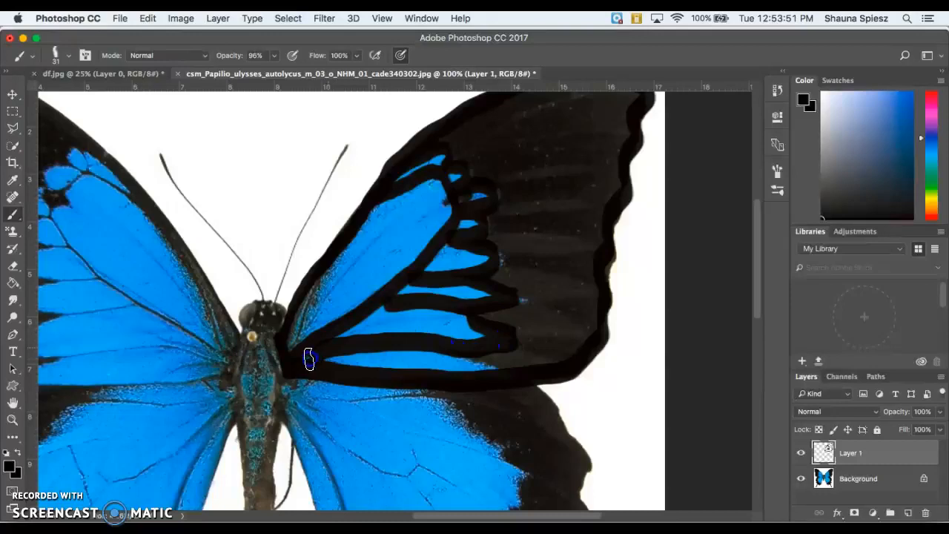
mouse_move(476, 346)
mouse_down()
mouse_move(494, 365)
mouse_move(490, 341)
mouse_move(479, 327)
mouse_move(468, 340)
mouse_move(464, 321)
mouse_move(466, 335)
mouse_move(493, 359)
mouse_up()
- Trace the lower-right wing's scalloped outer edge, tail, bottom edge and inner edge back up to the body
scroll(493, 359, down, 5)
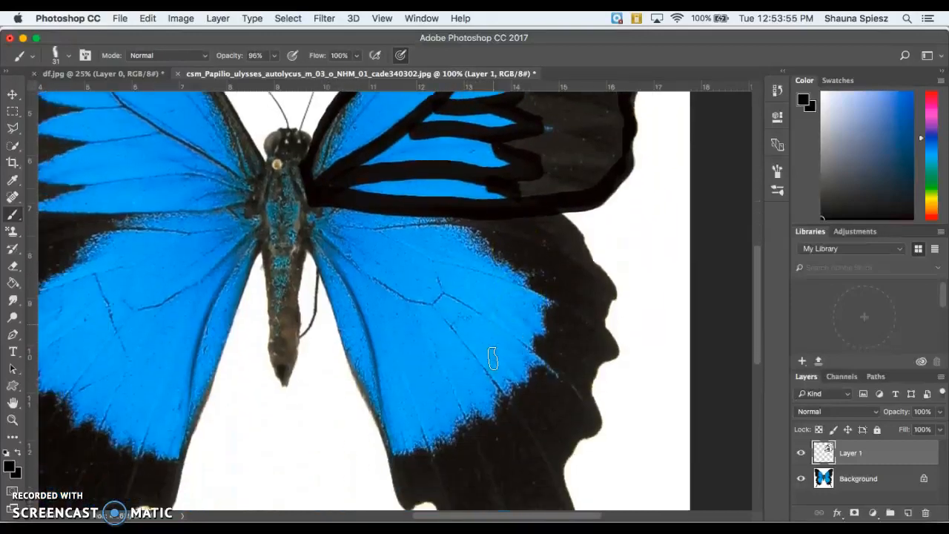
mouse_move(572, 188)
mouse_down()
mouse_move(584, 217)
mouse_move(596, 252)
mouse_up()
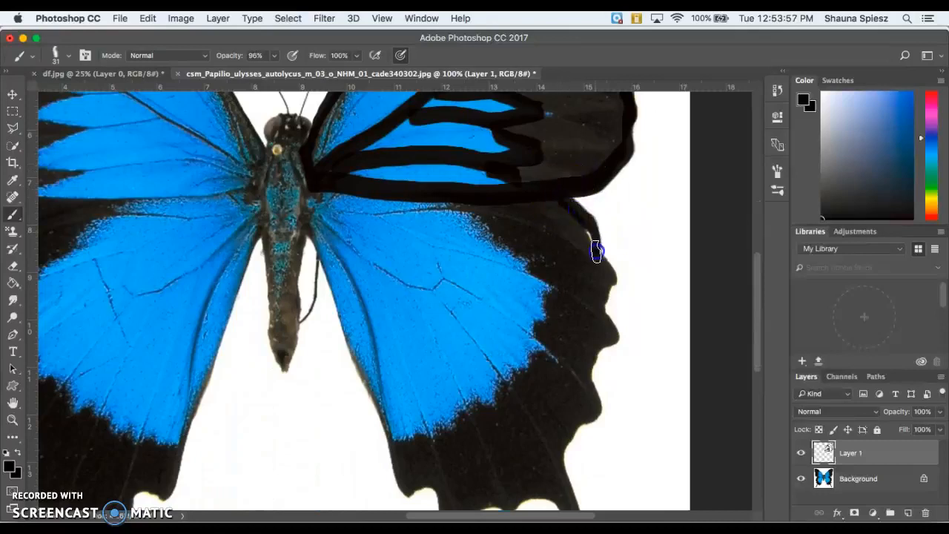
mouse_move(607, 317)
mouse_down()
mouse_move(590, 370)
mouse_move(601, 405)
mouse_move(592, 427)
mouse_move(578, 431)
mouse_move(565, 368)
mouse_move(592, 338)
mouse_move(565, 360)
mouse_move(567, 398)
mouse_move(589, 422)
mouse_up()
scroll(578, 427, down, 3)
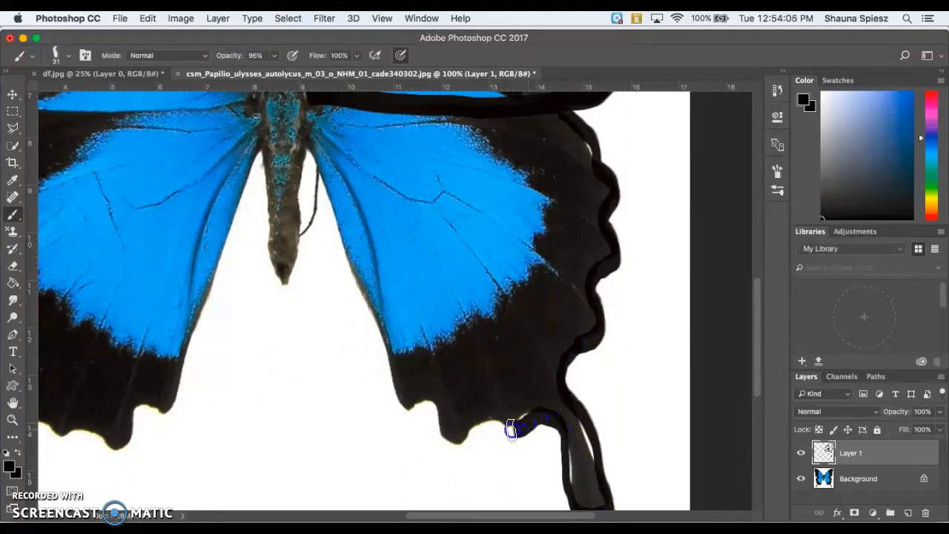
mouse_move(438, 437)
mouse_down()
mouse_move(428, 411)
mouse_move(406, 404)
mouse_up()
mouse_move(386, 362)
mouse_down()
mouse_move(337, 211)
mouse_move(305, 146)
mouse_up()
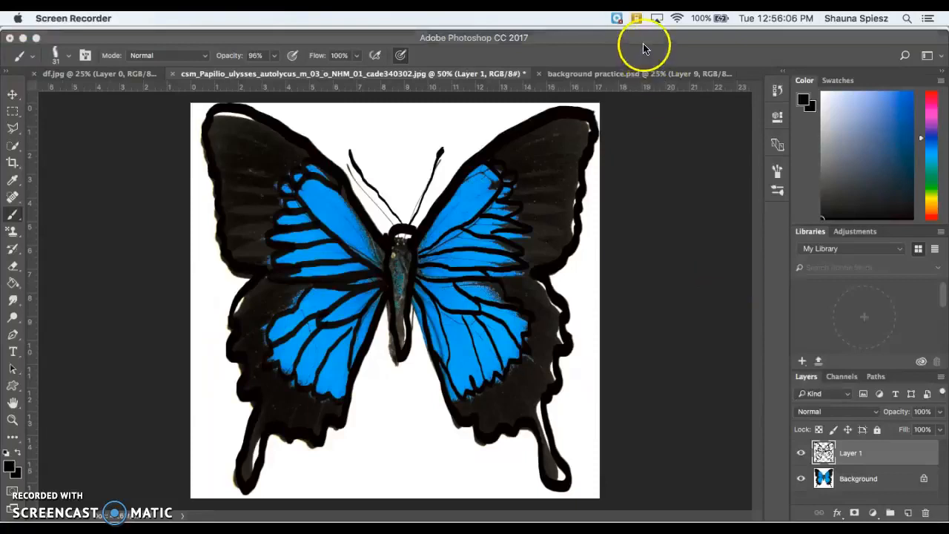
- Hide the Background layer and define the traced butterfly as a brush preset named "butterfly stamp"
click(642, 47)
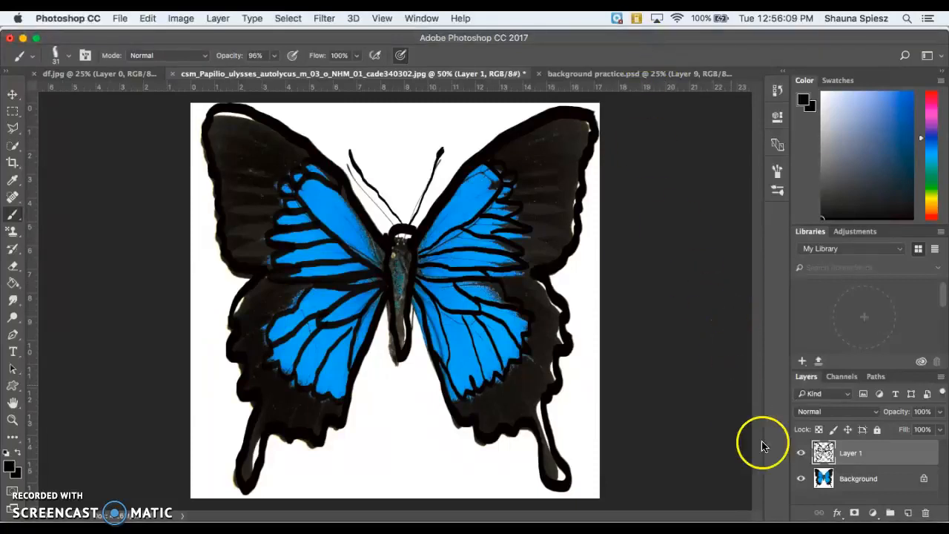
click(800, 479)
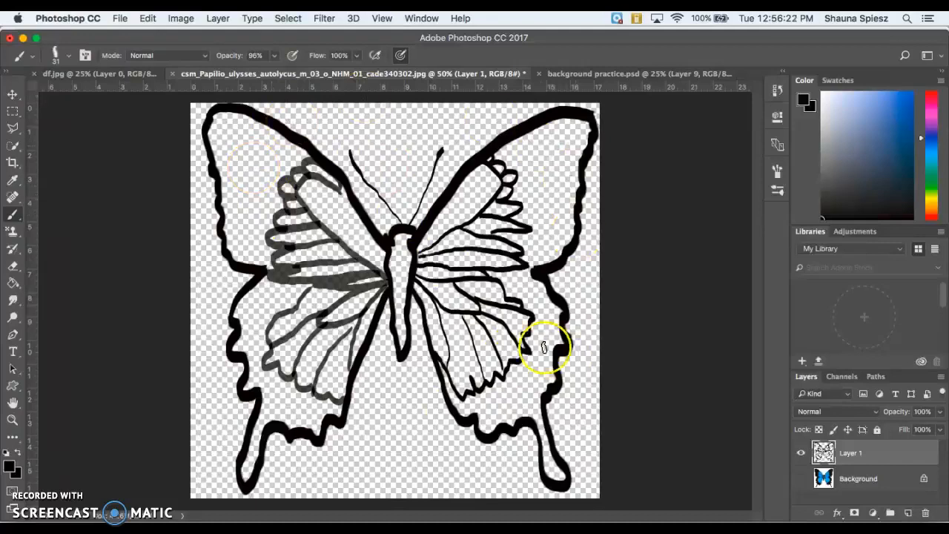
click(148, 18)
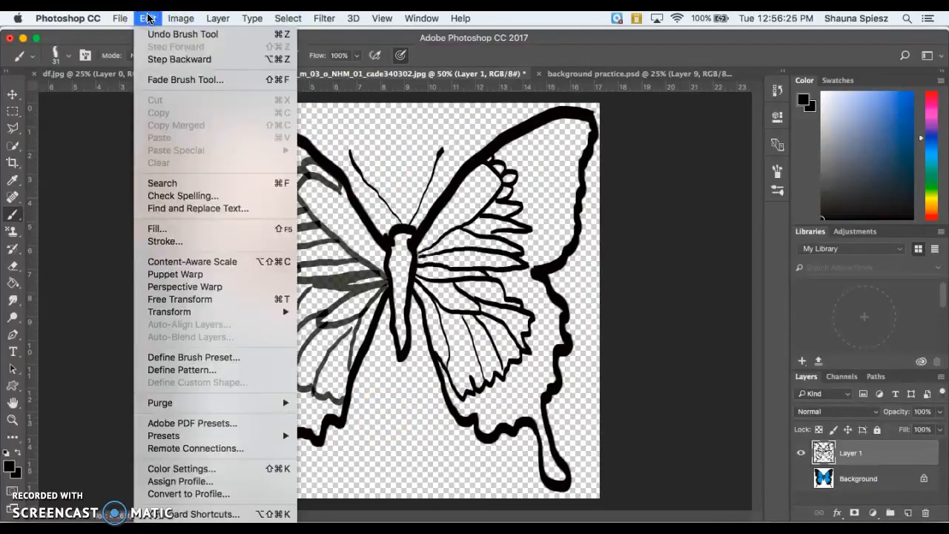
click(202, 357)
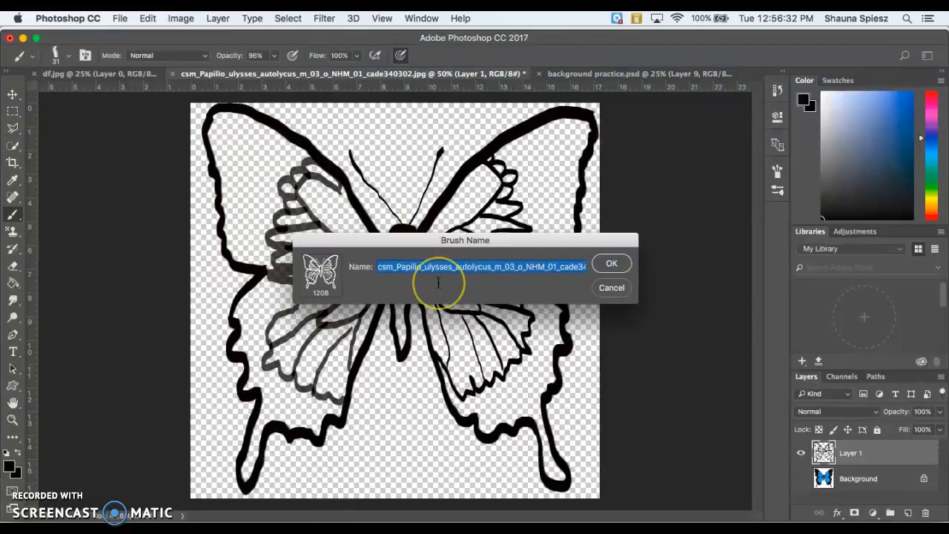
key(BackSpace)
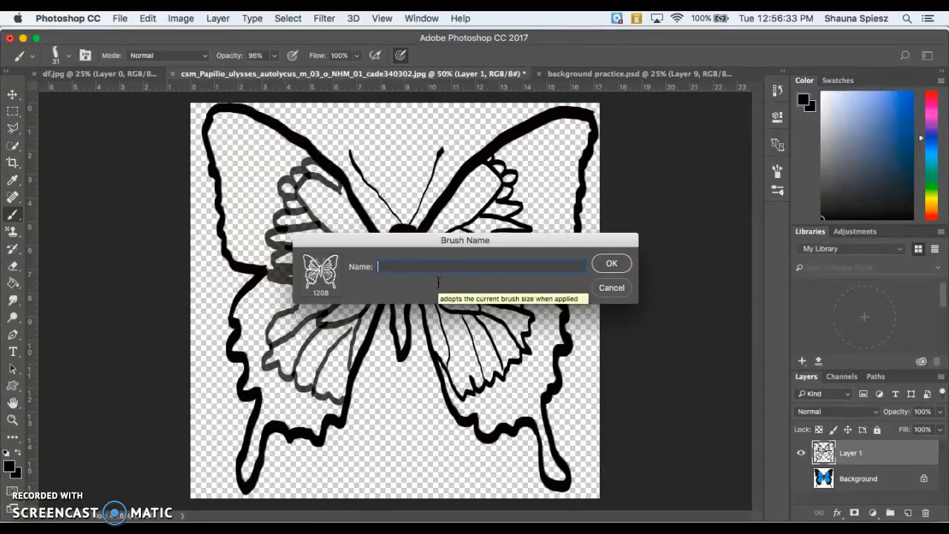
text(butterfly s)
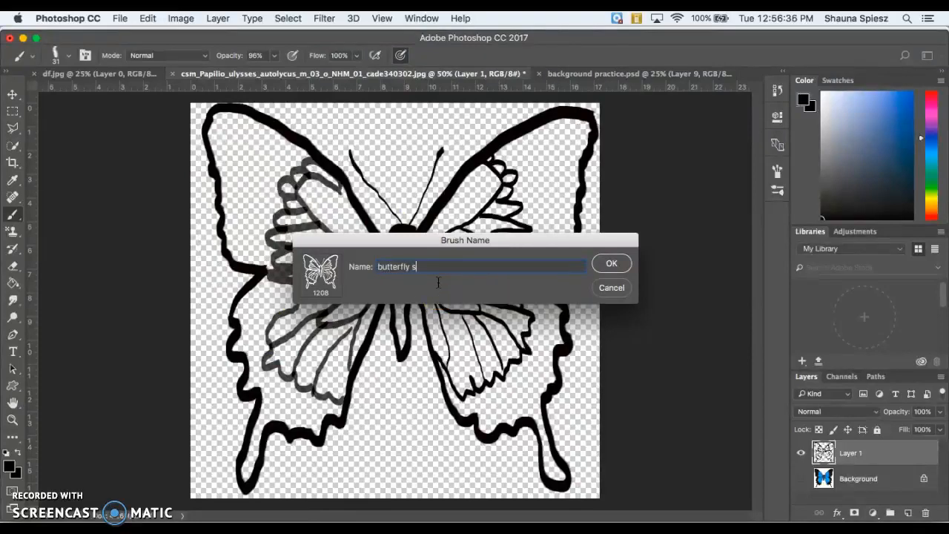
text(tamp)
click(611, 263)
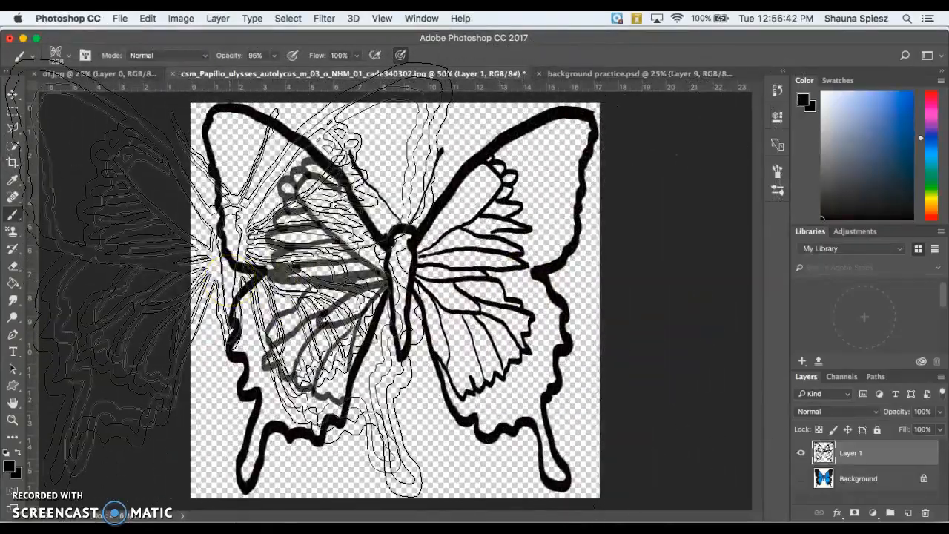
- Try stamping the butterfly brush at its full 1208 px size across the tracing, and undo the stamps
click(230, 280)
click(516, 331)
click(318, 322)
click(318, 319)
click(571, 218)
click(708, 171)
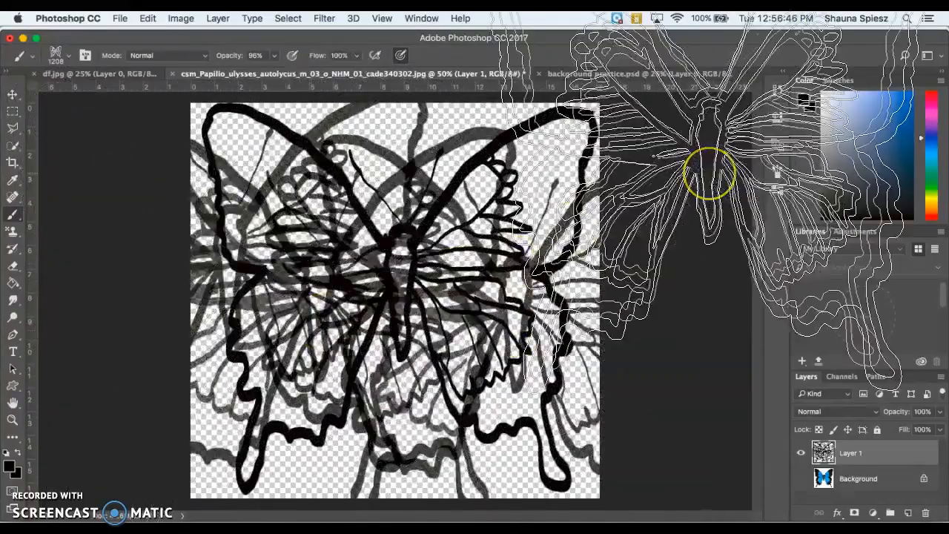
key(alt+super+z)
key(alt+super+z)
key(alt+super+z)
key(alt+super+z)
key(alt+super+z)
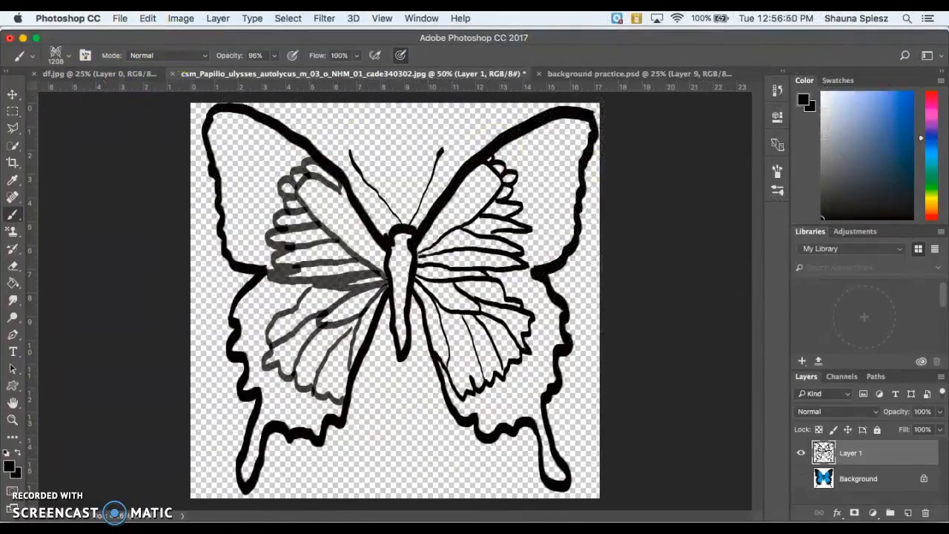
- Set the brush size to 70 px and stamp six small butterflies around the tips of the traced antennae
click(68, 55)
click(110, 94)
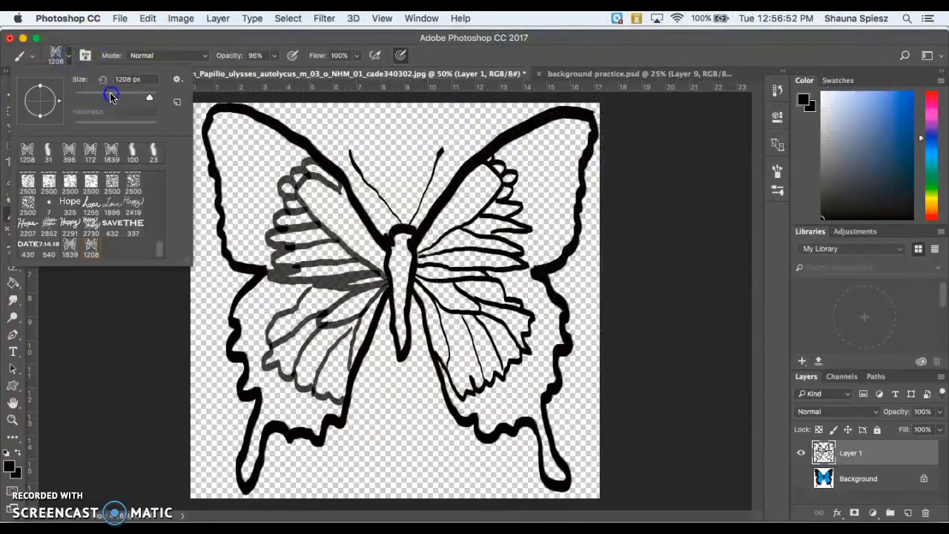
click(328, 127)
click(366, 130)
click(411, 132)
click(396, 160)
click(434, 132)
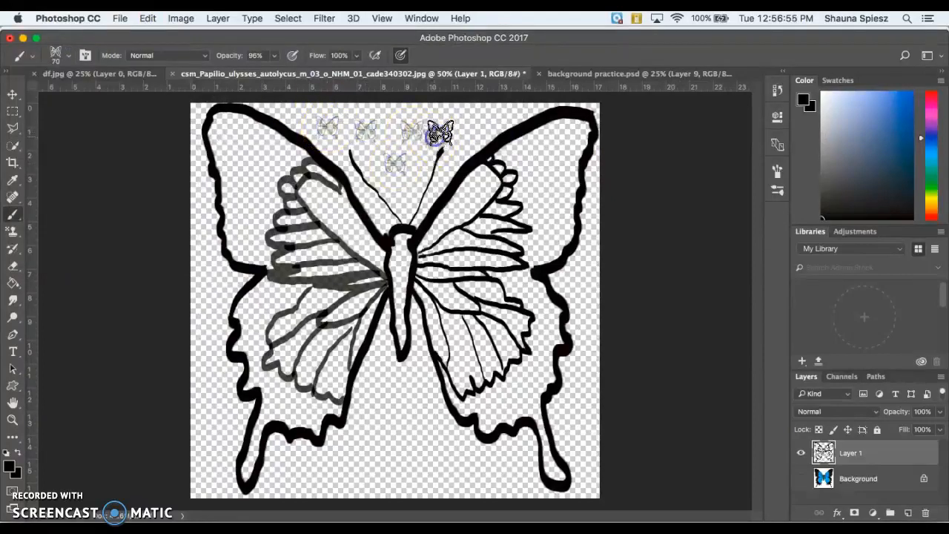
click(466, 117)
key(super+z)
- Raise the brush opacity to 100% and stamp three small butterflies below the traced butterfly's body
click(272, 56)
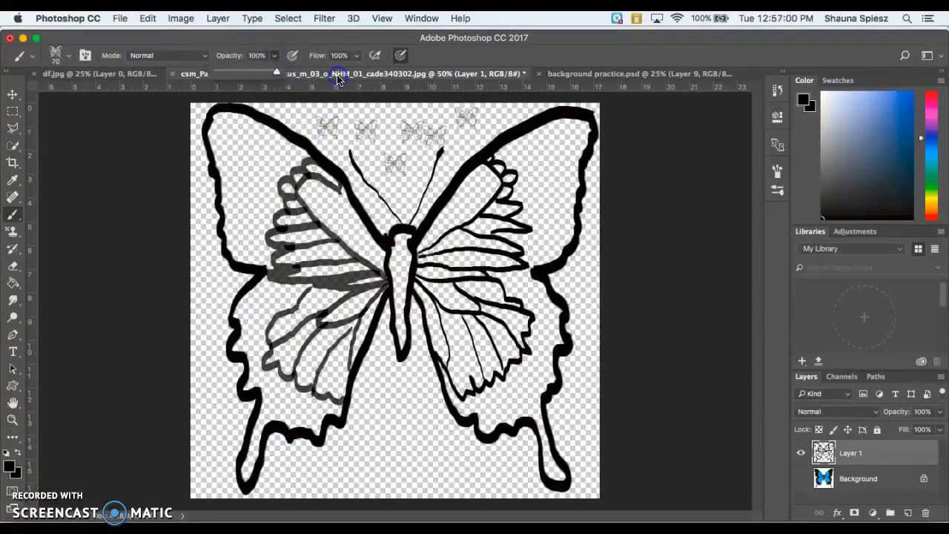
click(413, 417)
click(383, 395)
click(411, 385)
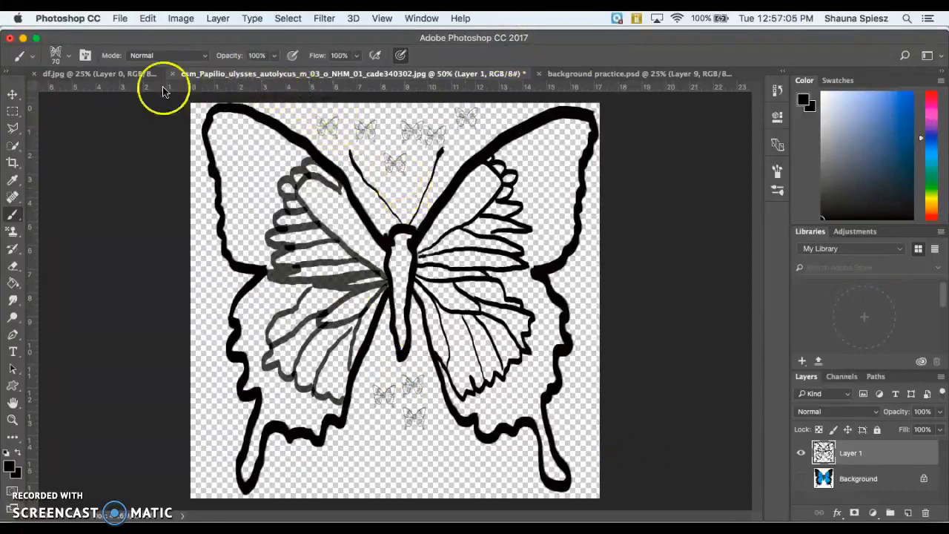
- Switch to the df.jpg document and stamp small 70 px butterflies along the back edge of the woman's hair
click(81, 75)
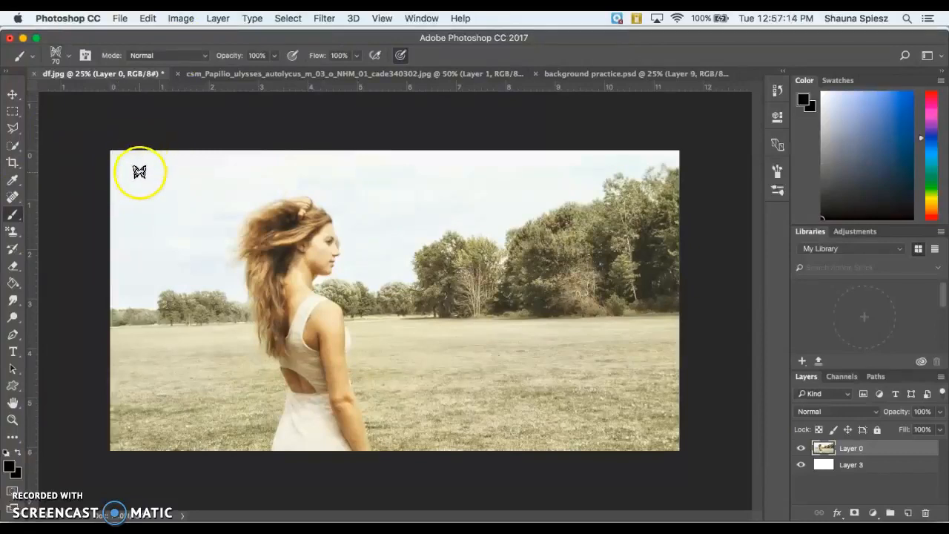
click(258, 227)
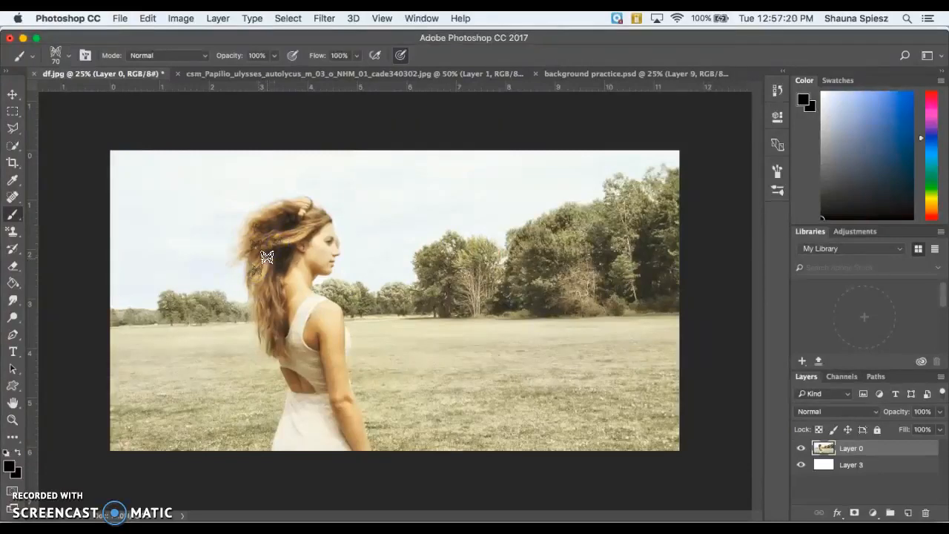
click(262, 296)
click(274, 56)
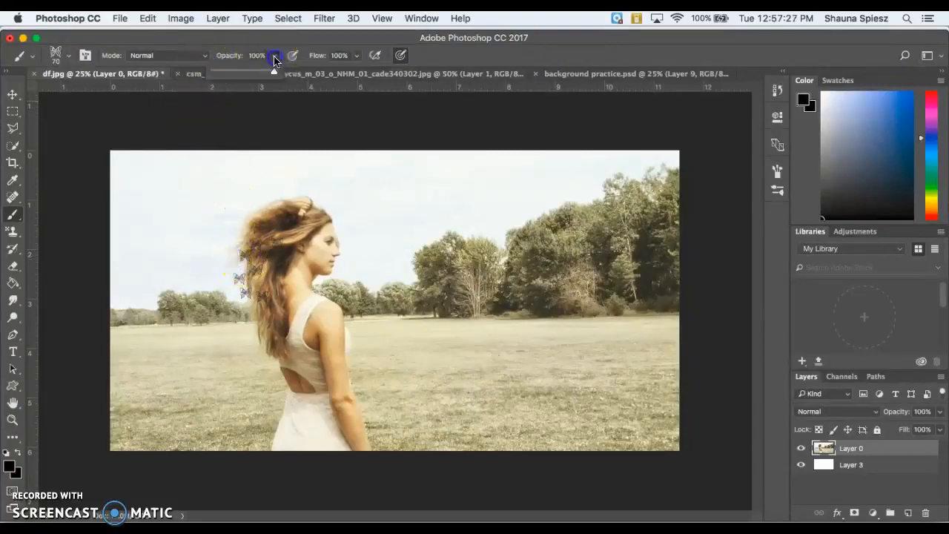
- Enlarge the brush to 95 px and stamp three butterflies behind the hair, tilting the brush tip for the last two
click(66, 56)
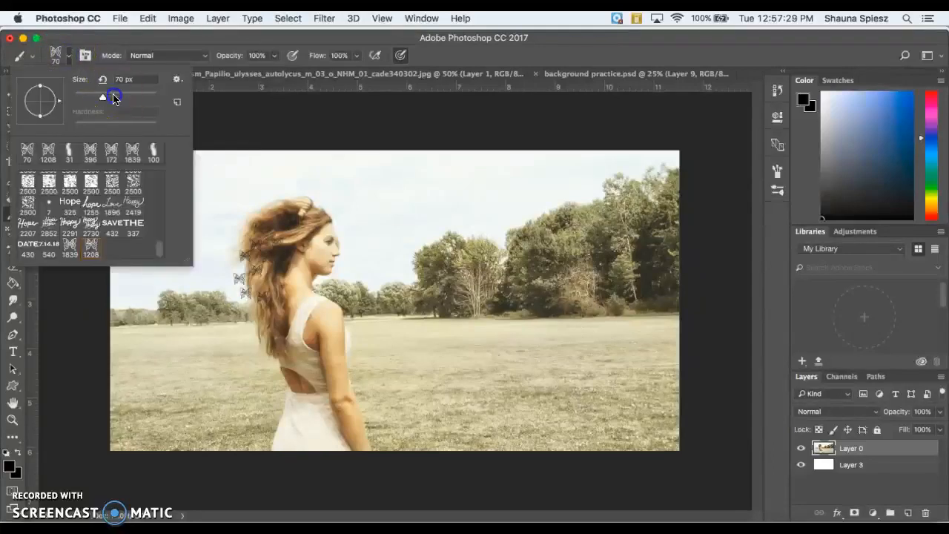
click(231, 264)
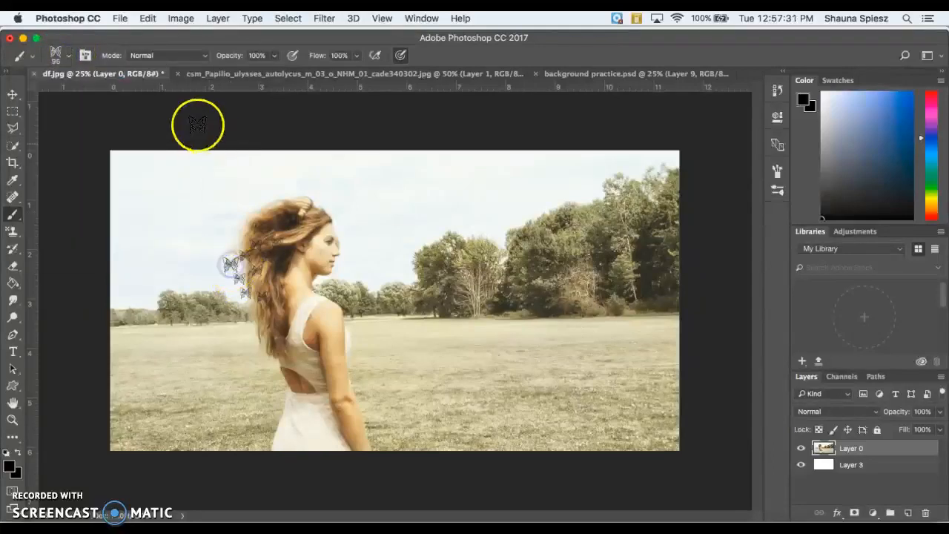
click(68, 57)
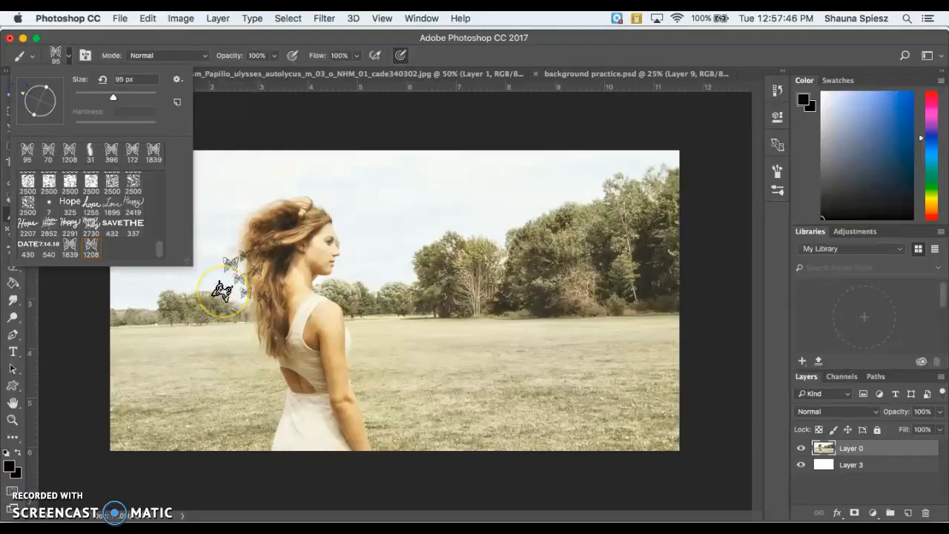
click(221, 290)
click(240, 313)
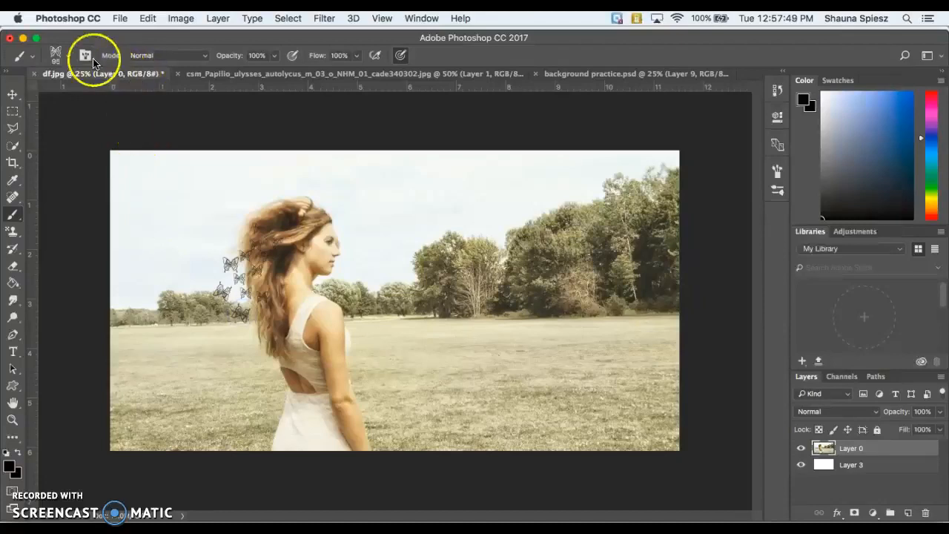
- Set the brush size to 159 px and stamp four butterflies farther behind the hair, rotating the brush tip after the first two
click(69, 57)
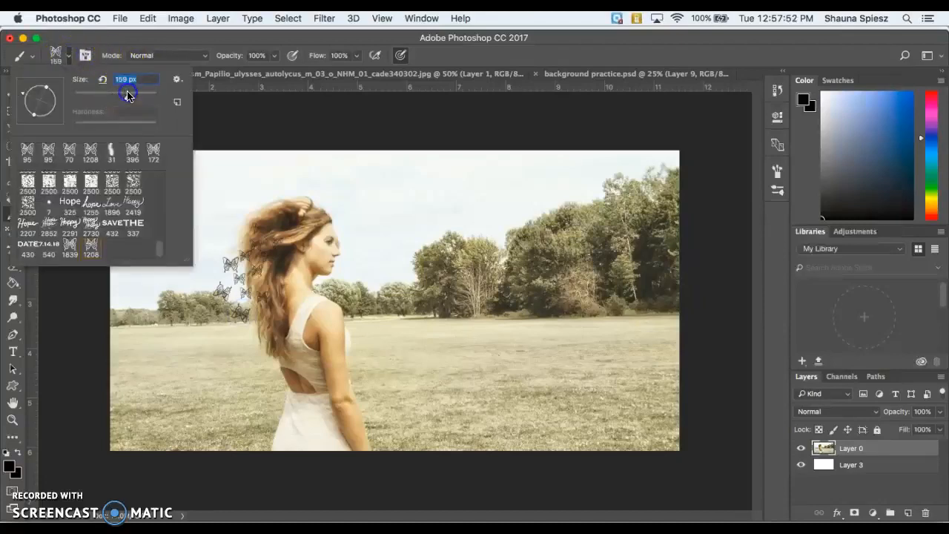
click(202, 310)
click(199, 273)
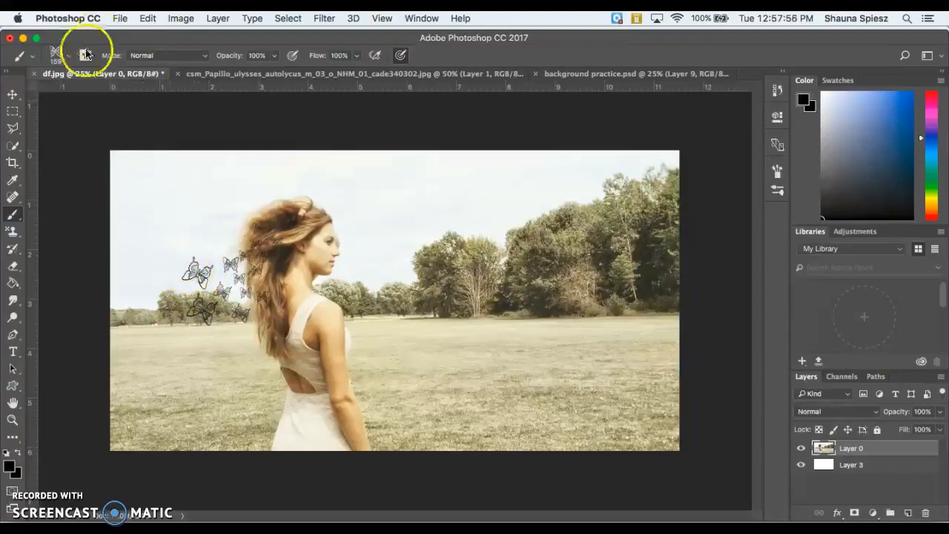
click(68, 57)
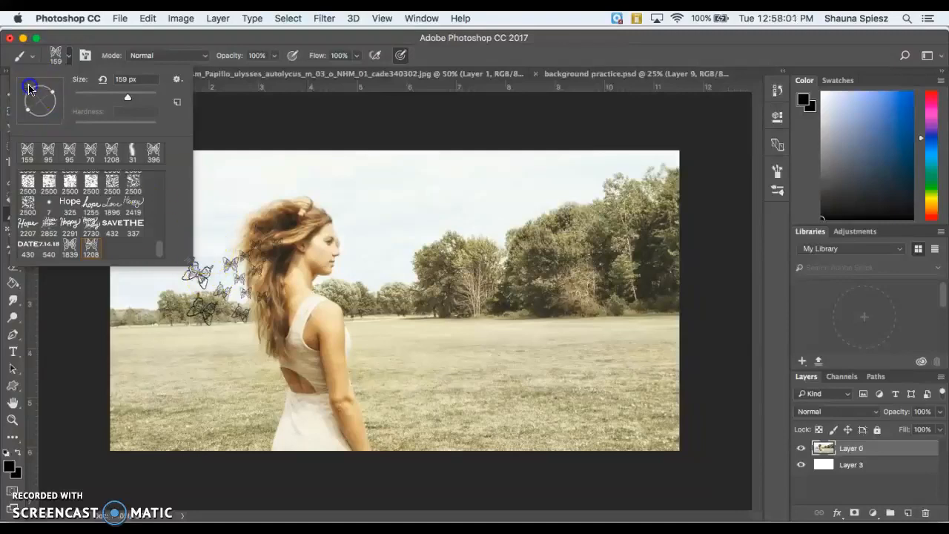
click(210, 243)
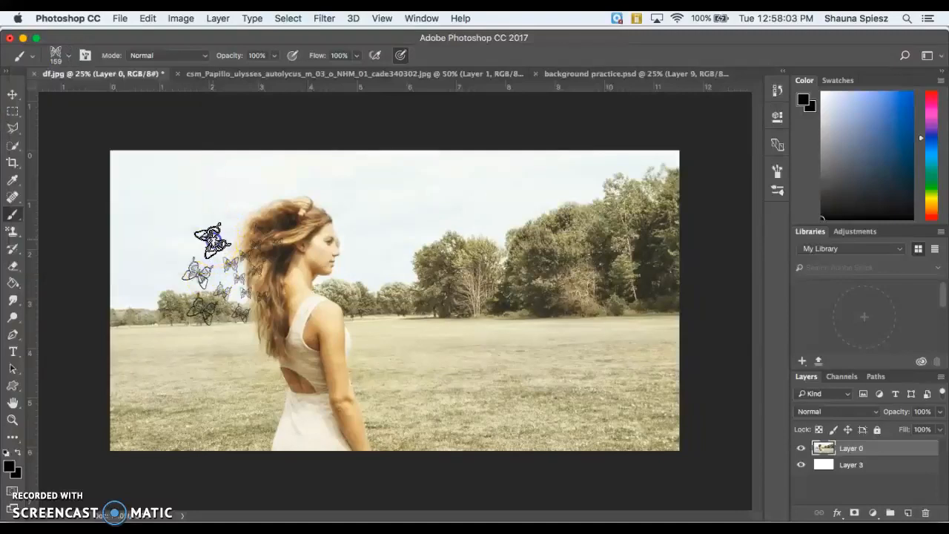
click(235, 341)
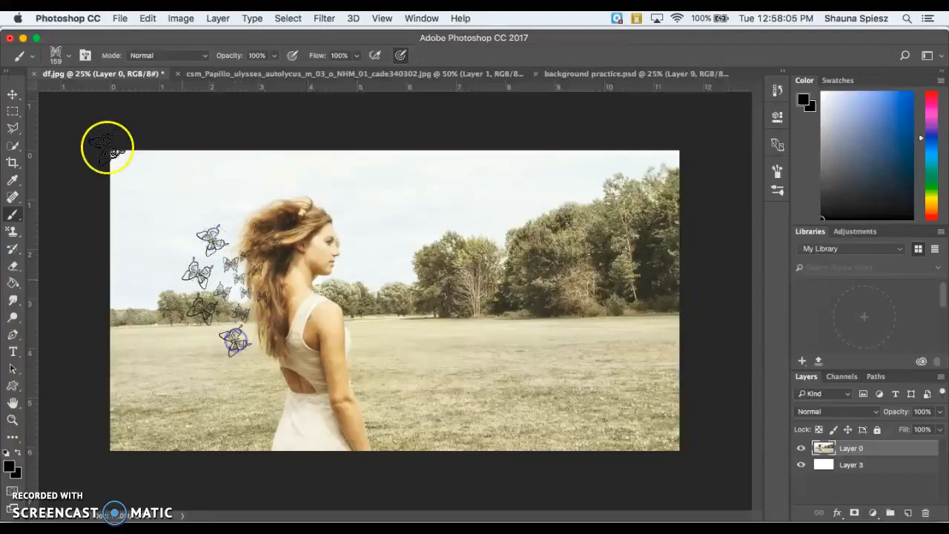
- Increase the brush size to 252 px and stamp a larger butterfly over the field behind the woman
click(68, 59)
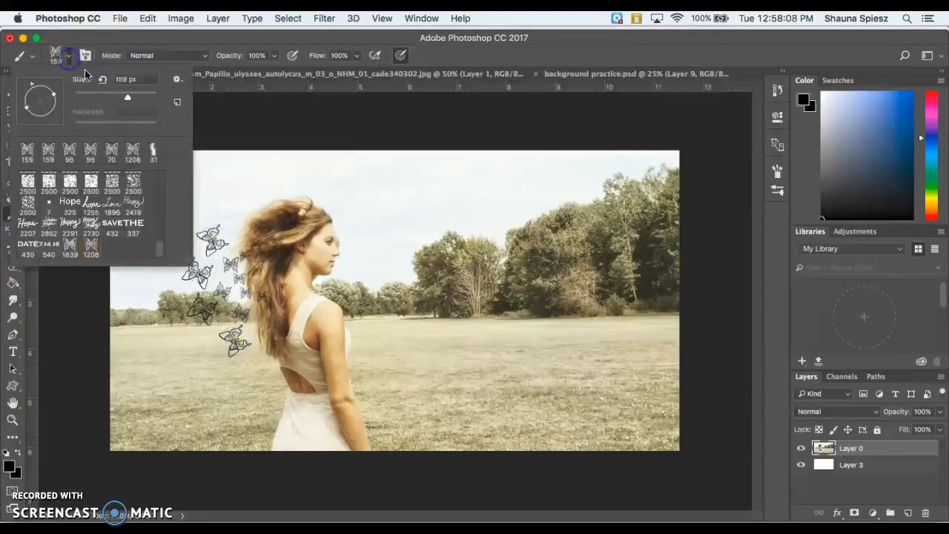
click(189, 342)
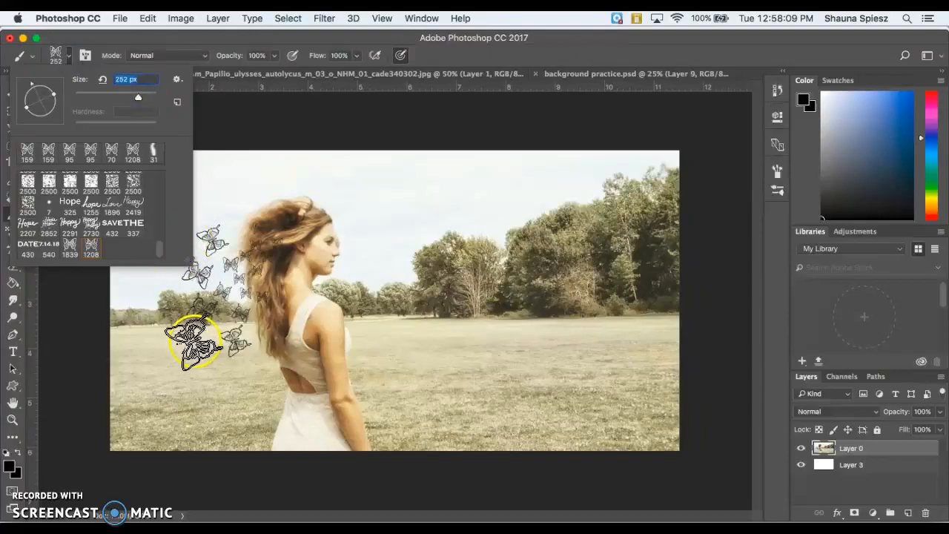
click(146, 326)
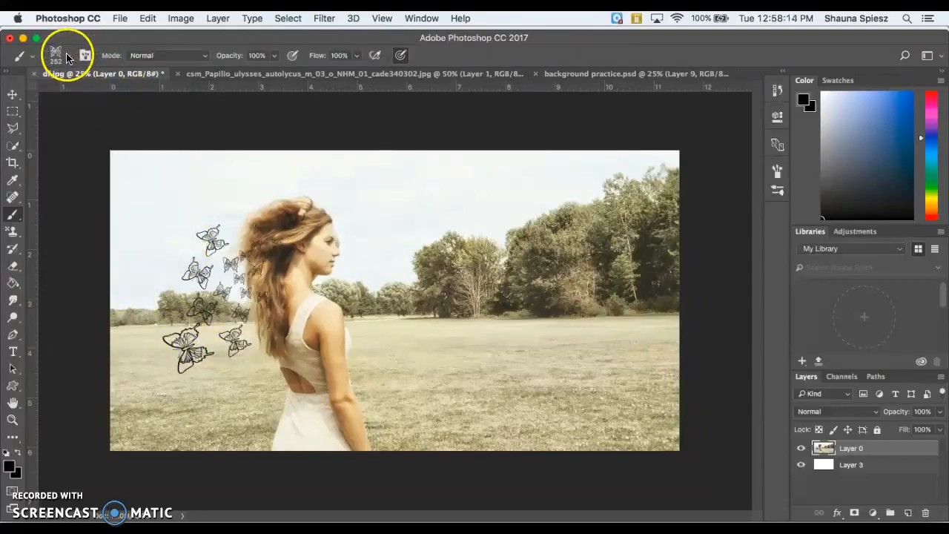
click(377, 186)
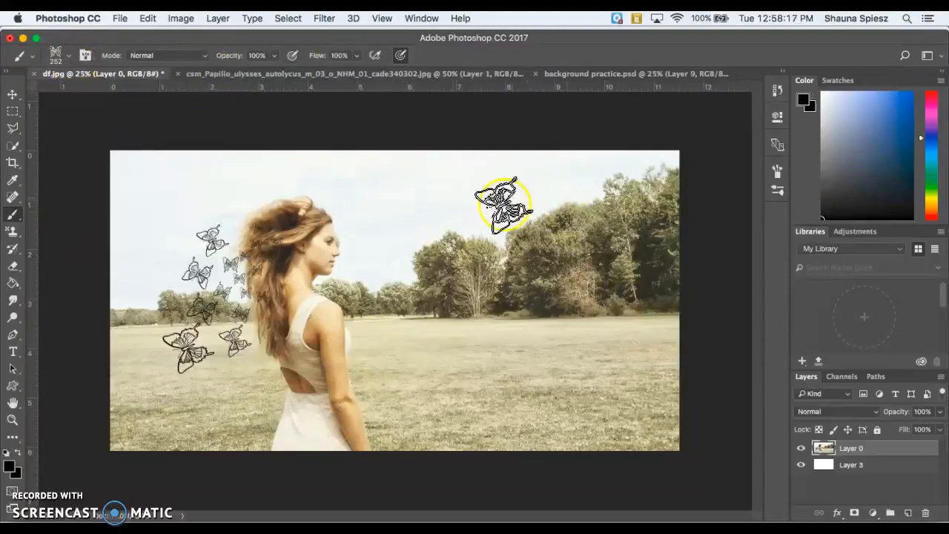
- Turn the brush tip nearly upright and stamp six faint butterflies in front of the woman at 33% opacity and 428 px
click(69, 57)
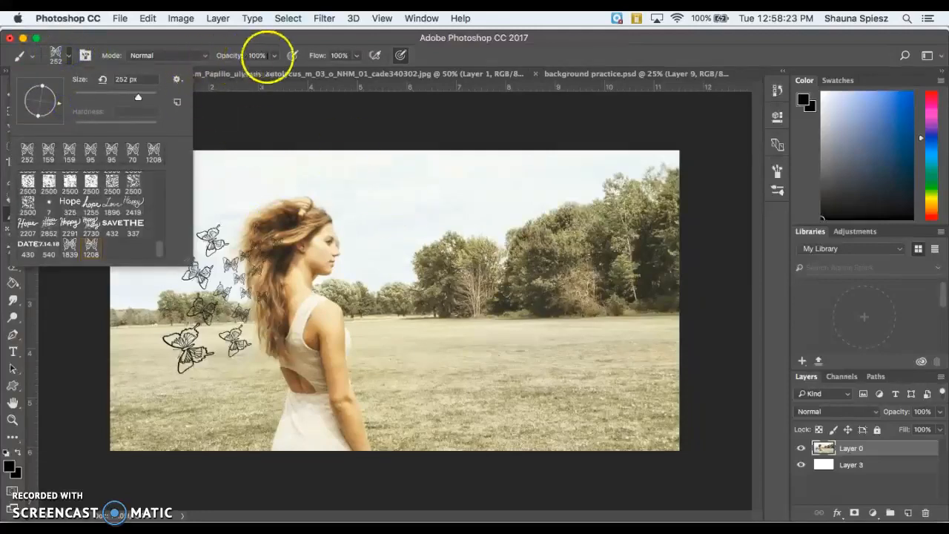
click(274, 58)
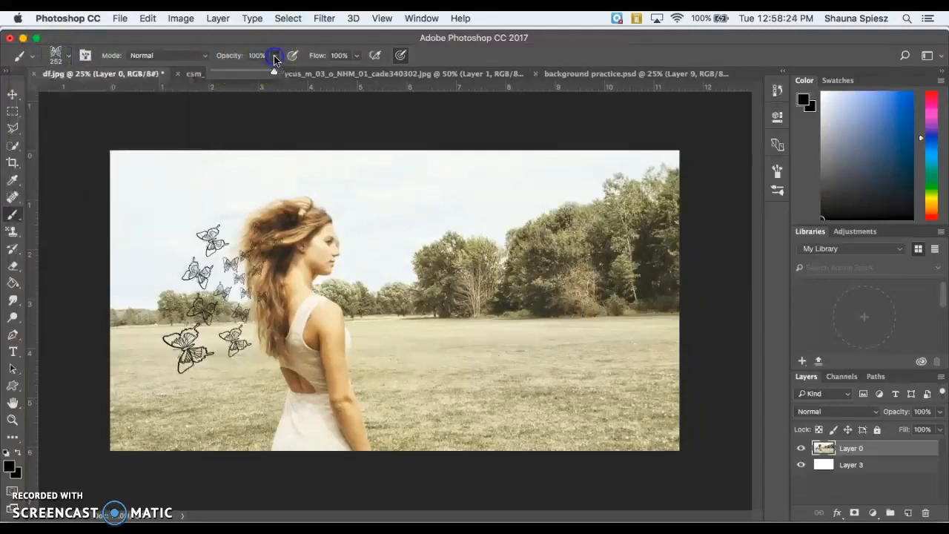
click(233, 71)
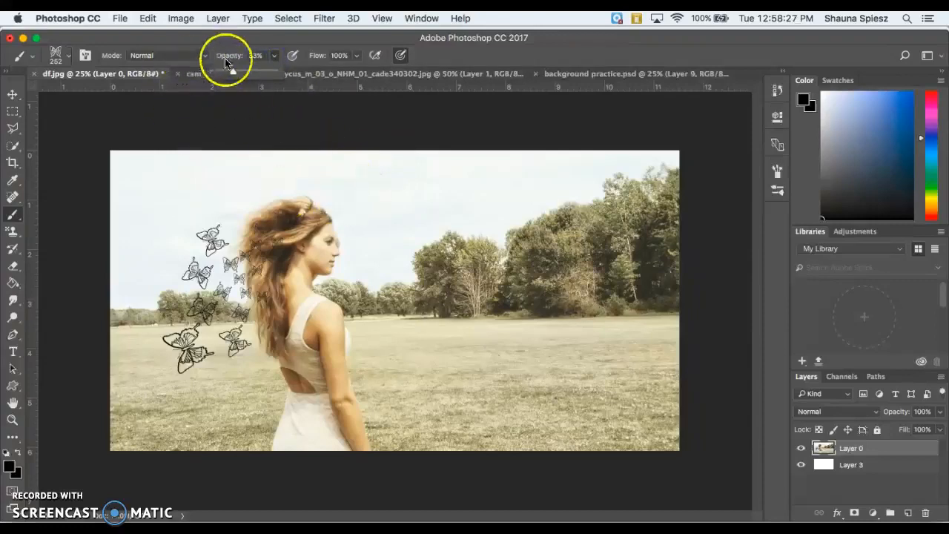
click(69, 57)
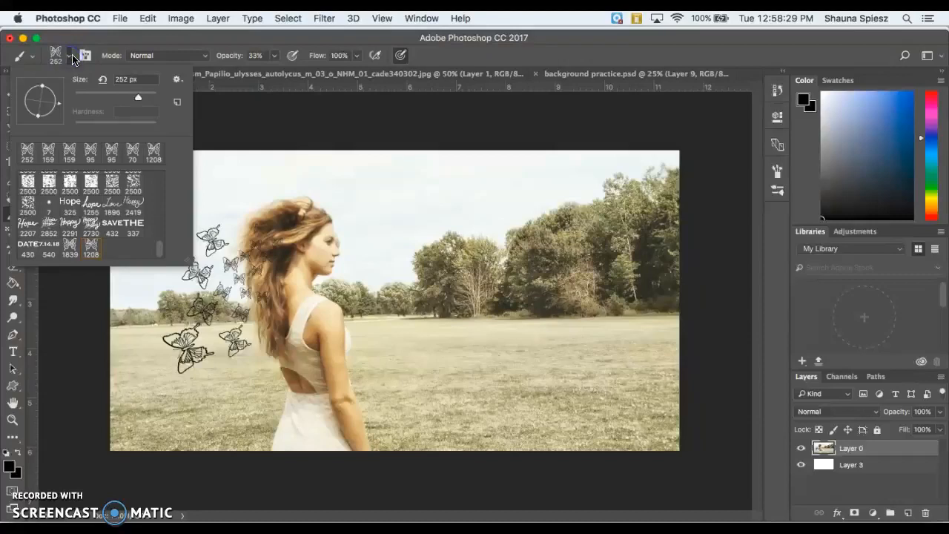
click(410, 204)
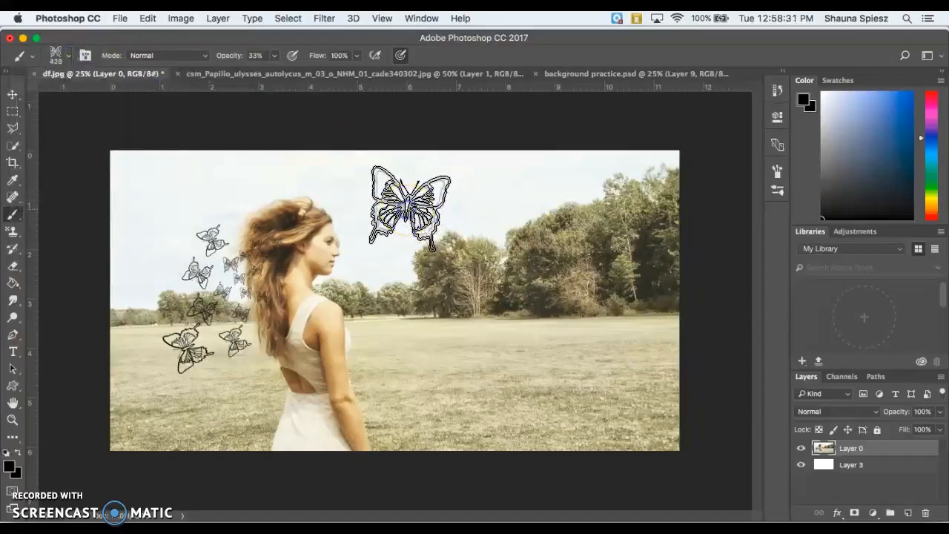
click(498, 230)
click(573, 172)
click(385, 300)
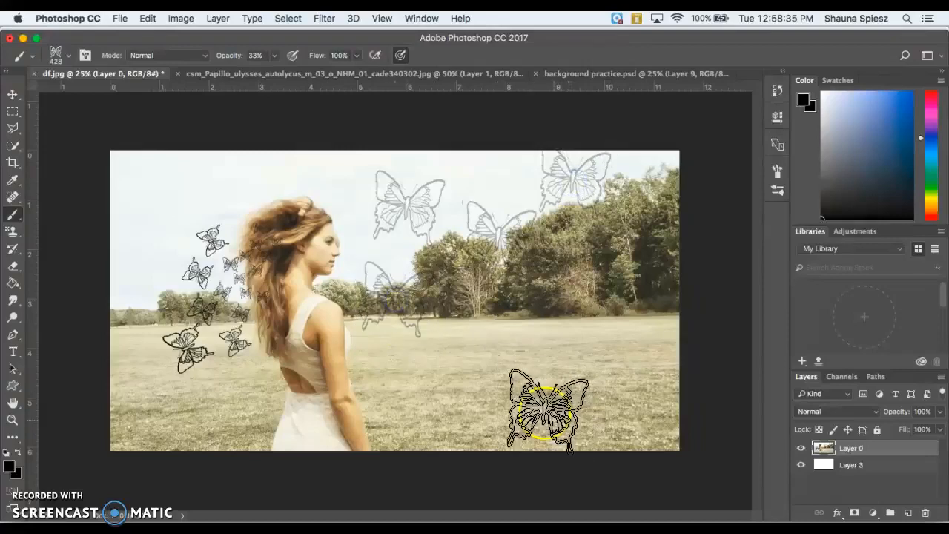
click(476, 349)
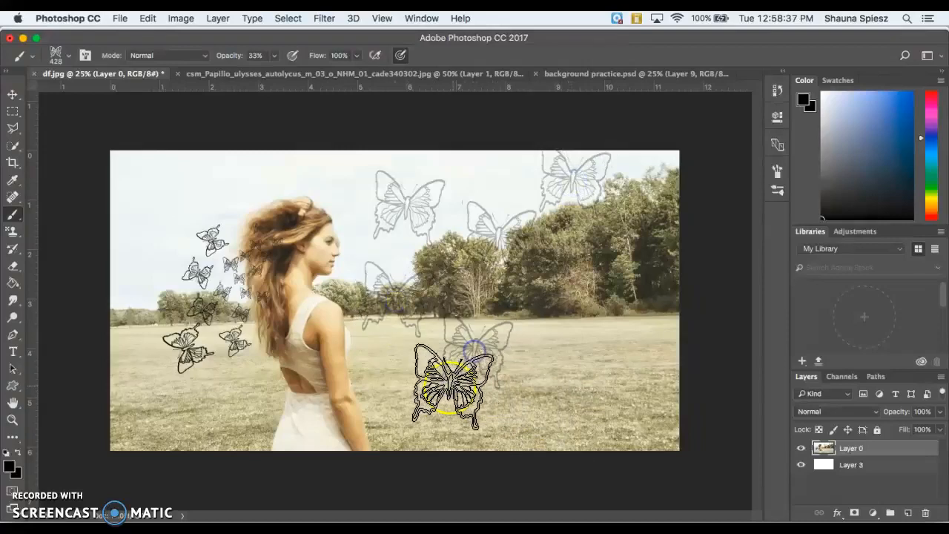
click(434, 412)
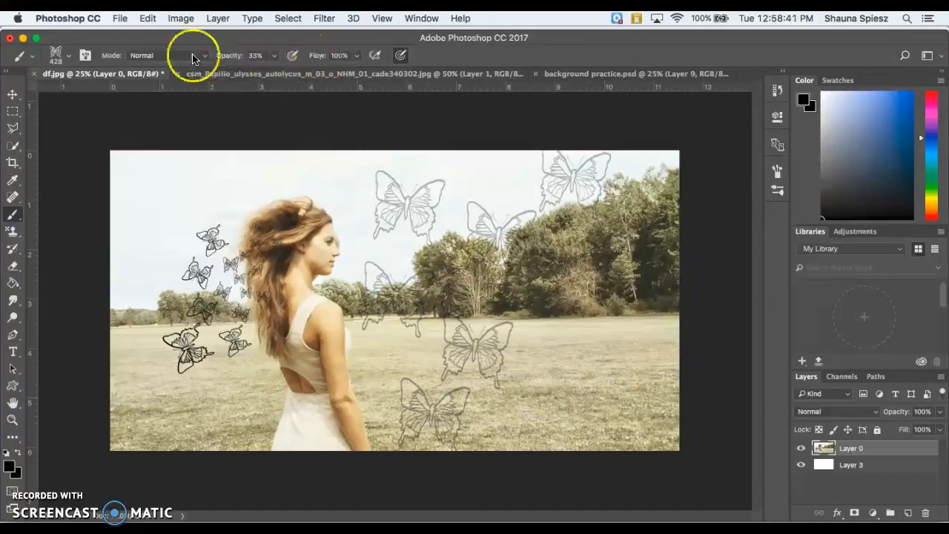
- Set the brush to 73% opacity and 1400 px and stamp huge butterflies over the trees, above the woman's head and in the lower-left corner
click(68, 56)
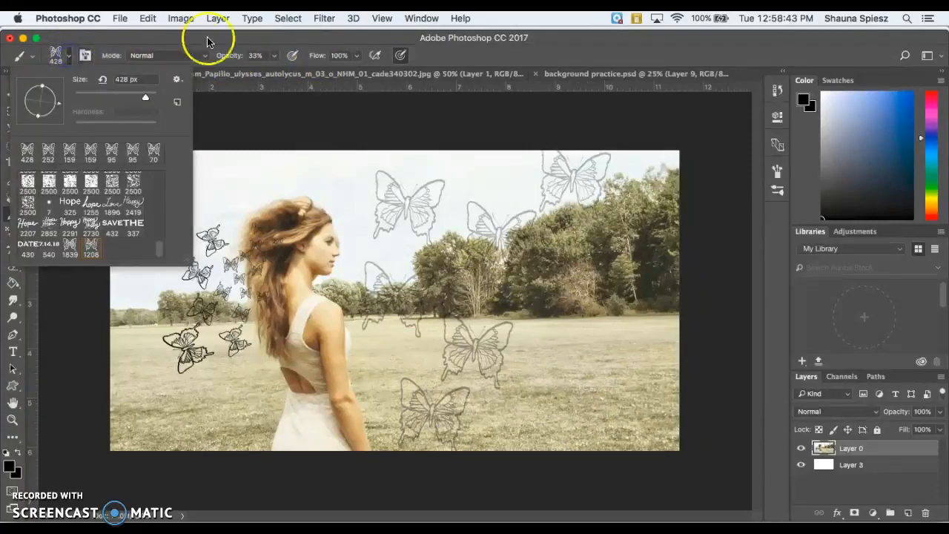
click(274, 57)
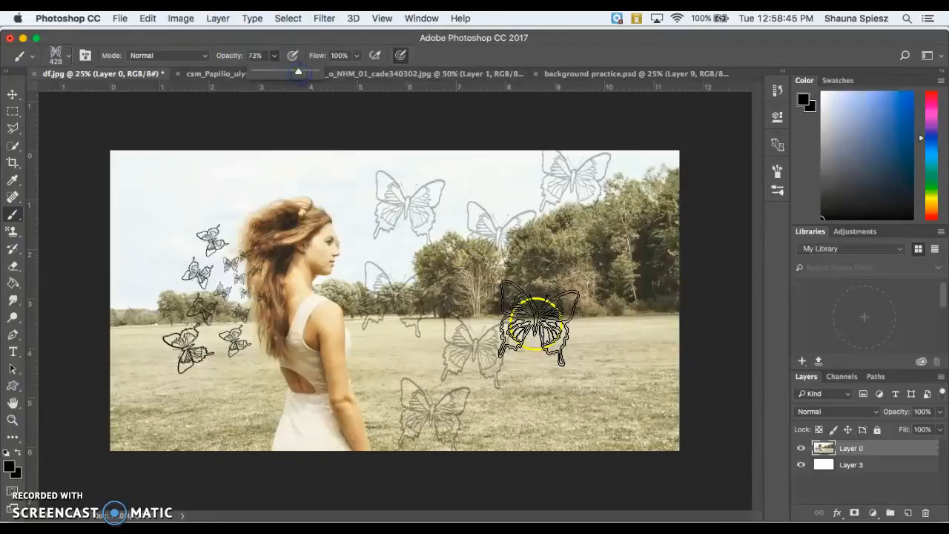
click(71, 56)
click(148, 97)
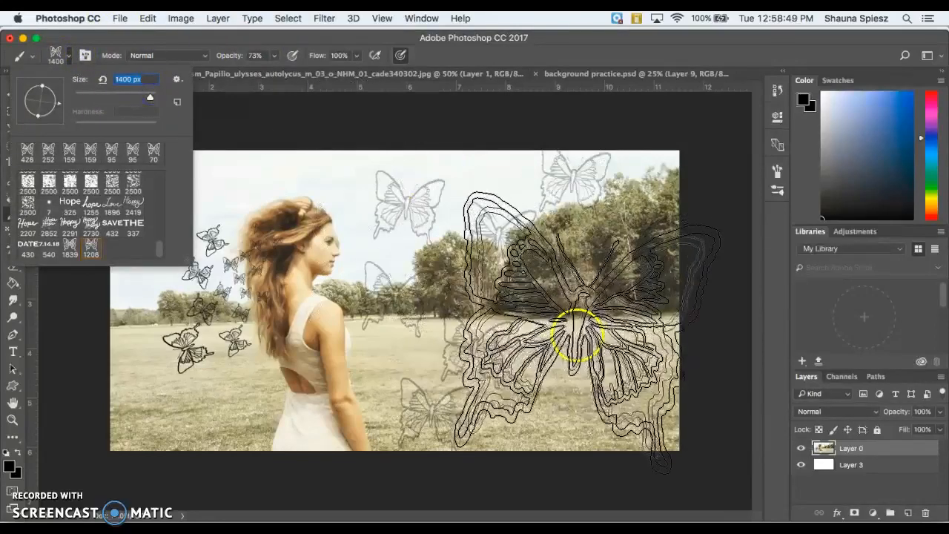
click(578, 335)
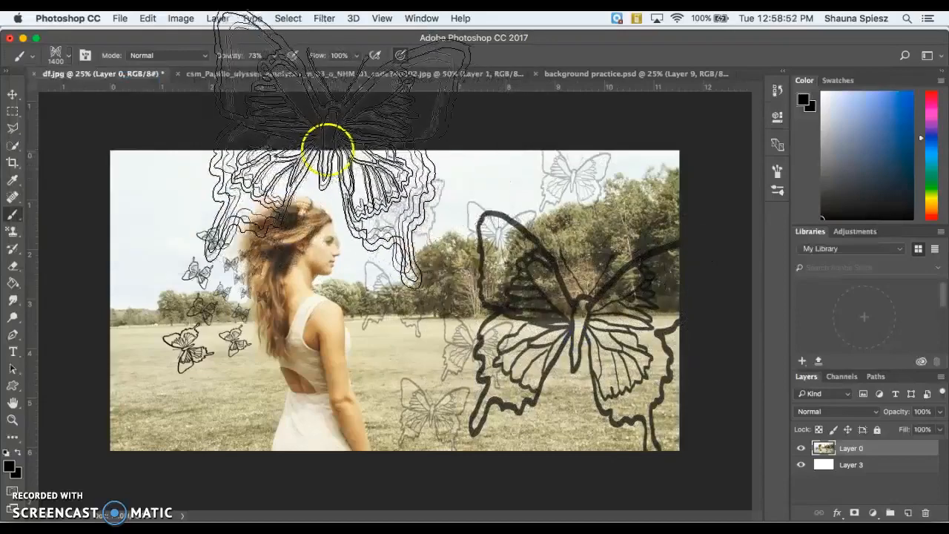
click(311, 137)
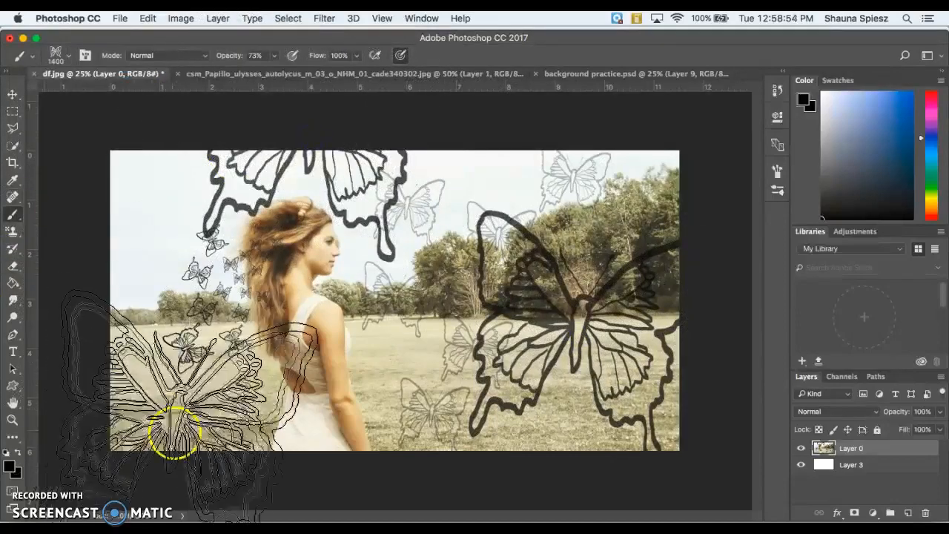
click(190, 455)
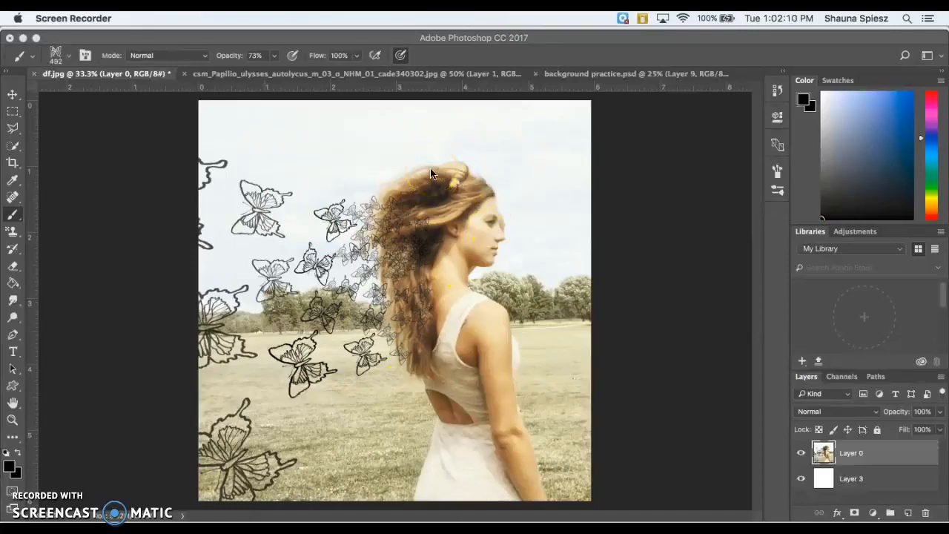
- Examine the butterfly stamps around the woman's hair up close and in the whole picture
click(486, 42)
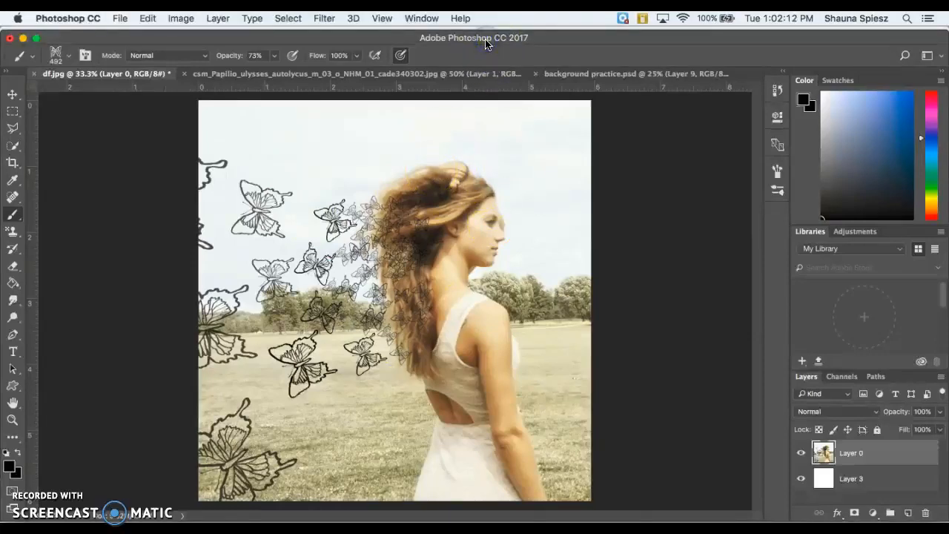
key(super+equal)
key(super+equal)
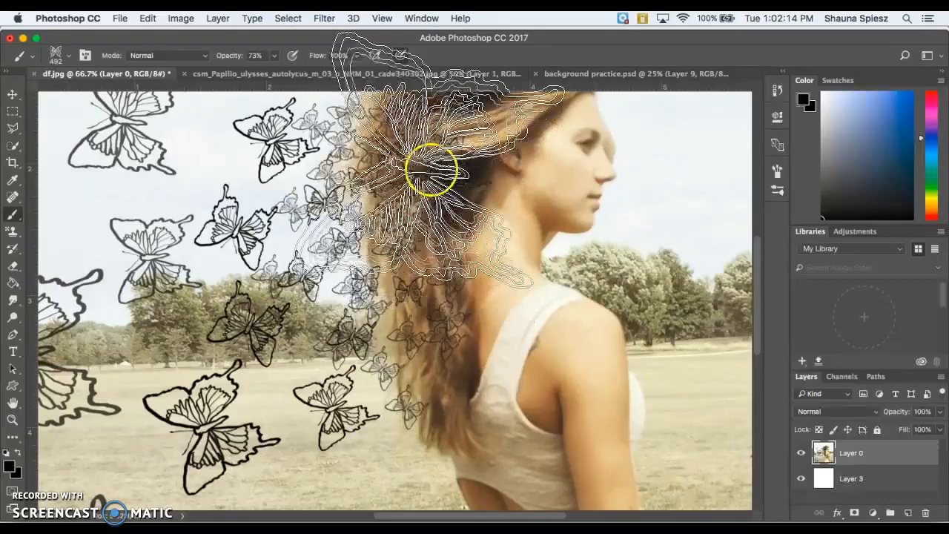
scroll(429, 170, up, 2)
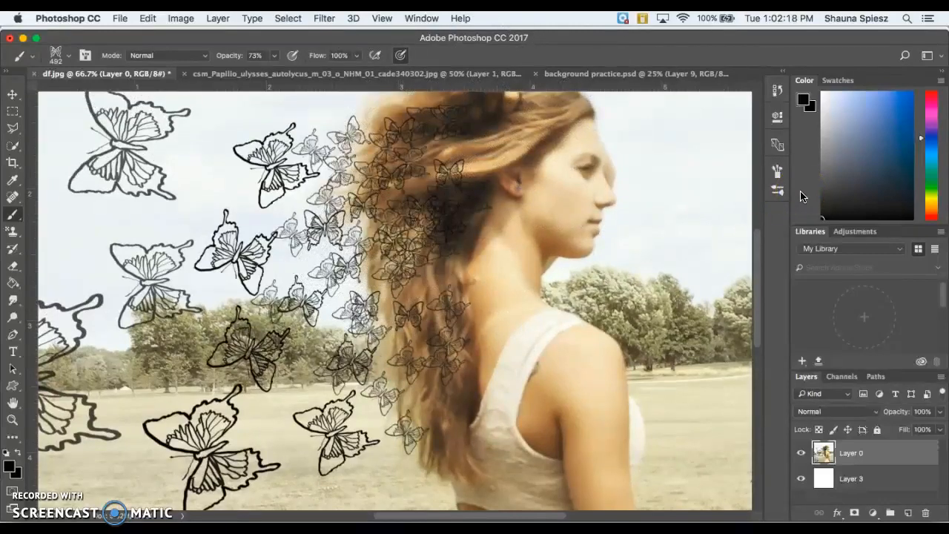
key(super+minus)
key(super+minus)
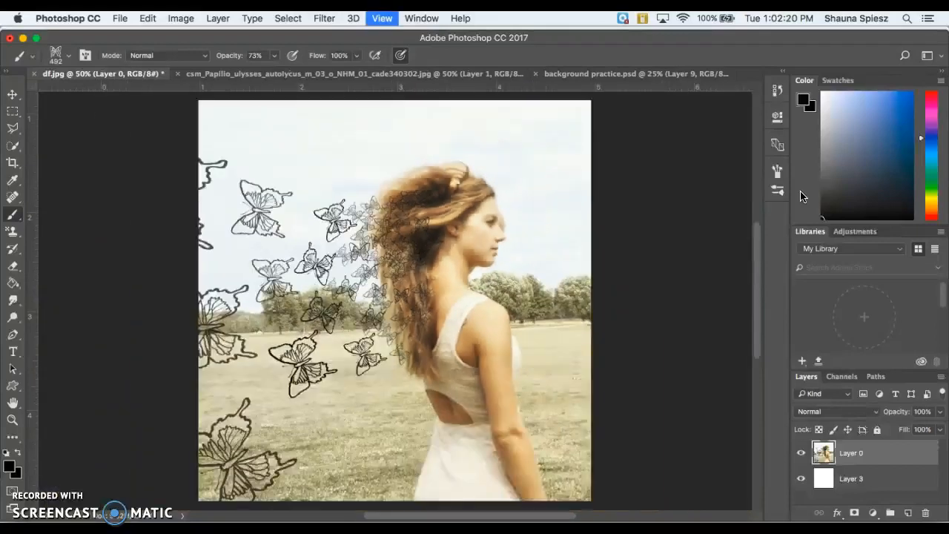